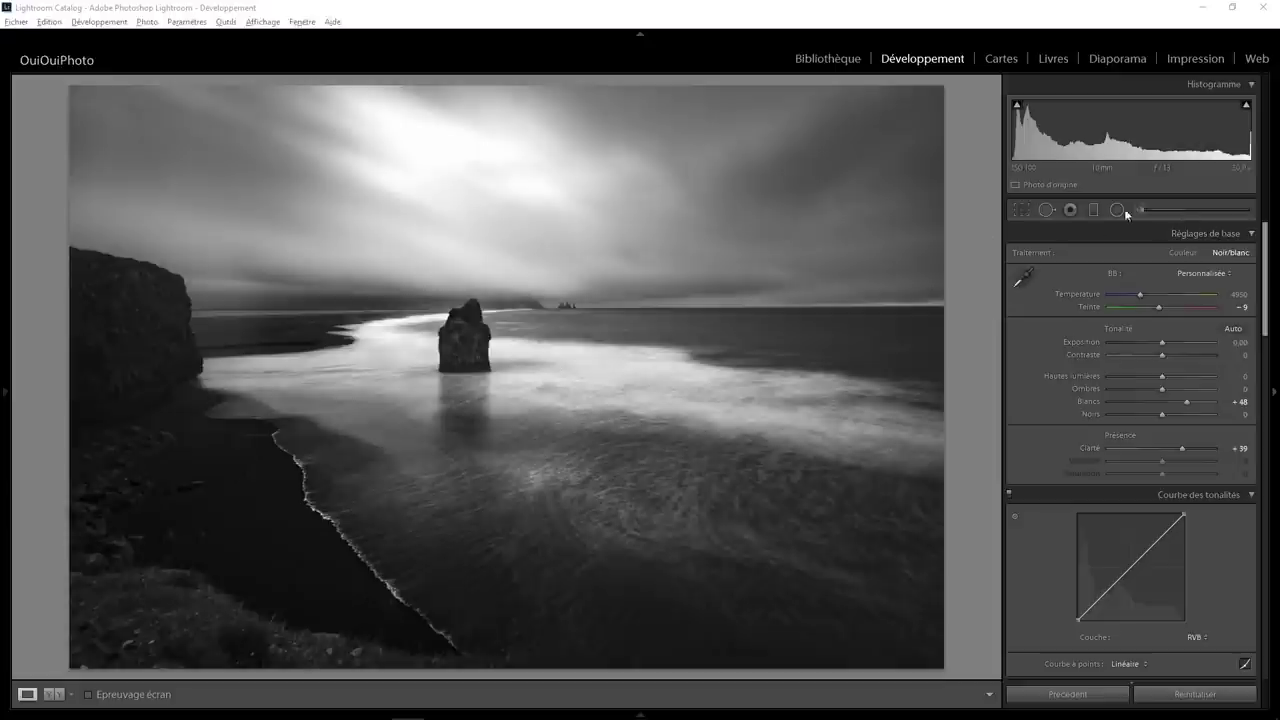
Step: Remove spot marks on the lower-left grass and along the shoreline
mouse_move(1269, 262)
mouse_down()
mouse_move(1277, 568)
mouse_move(1267, 240)
mouse_up()
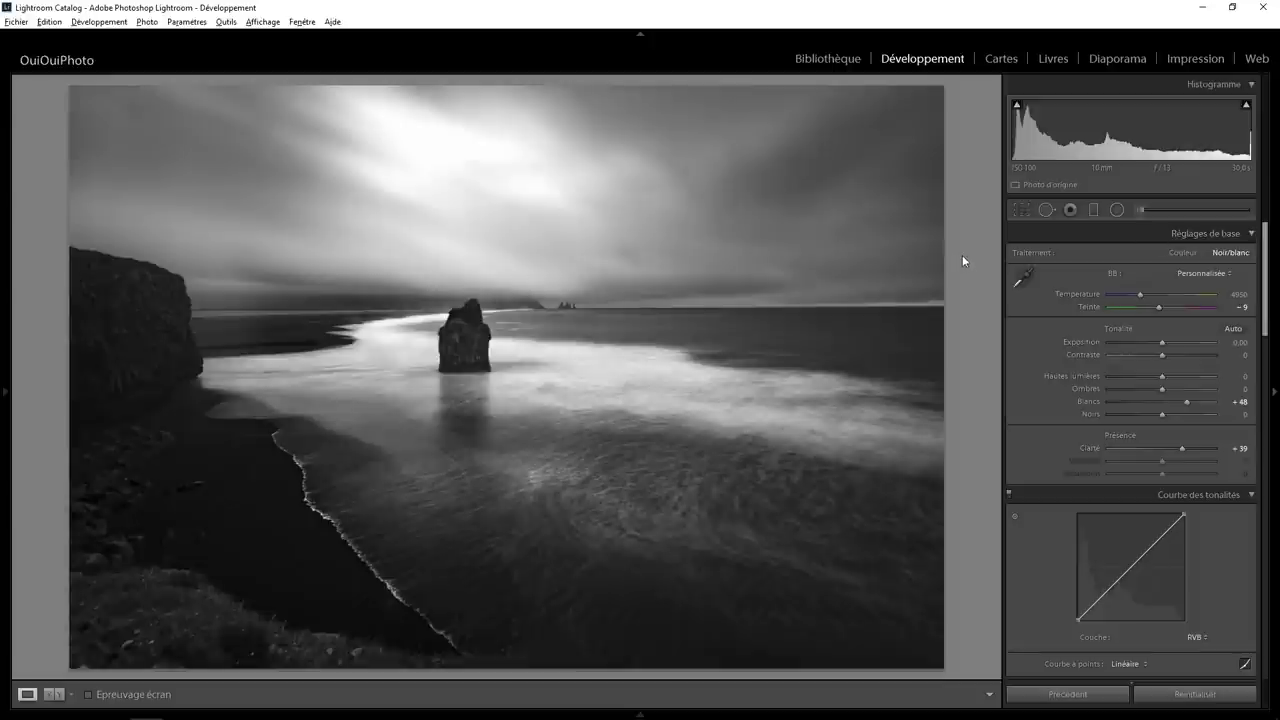
click(1046, 210)
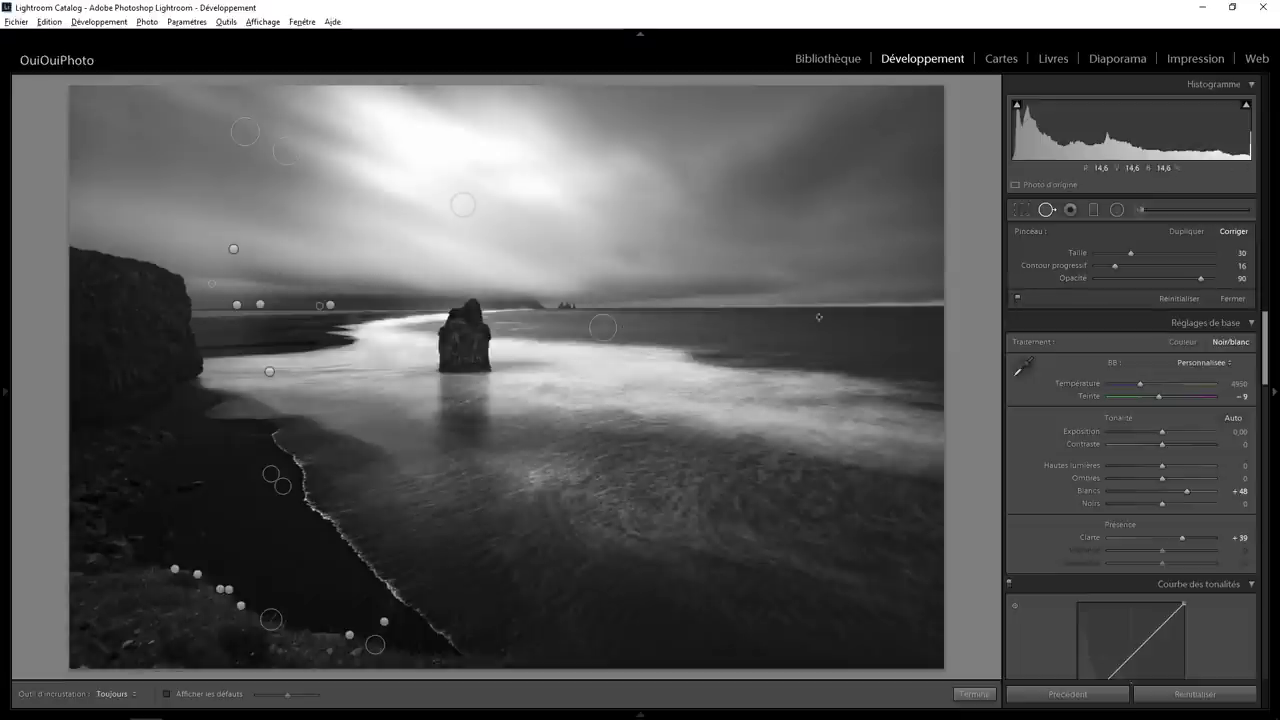
drag(130, 575, 212, 560)
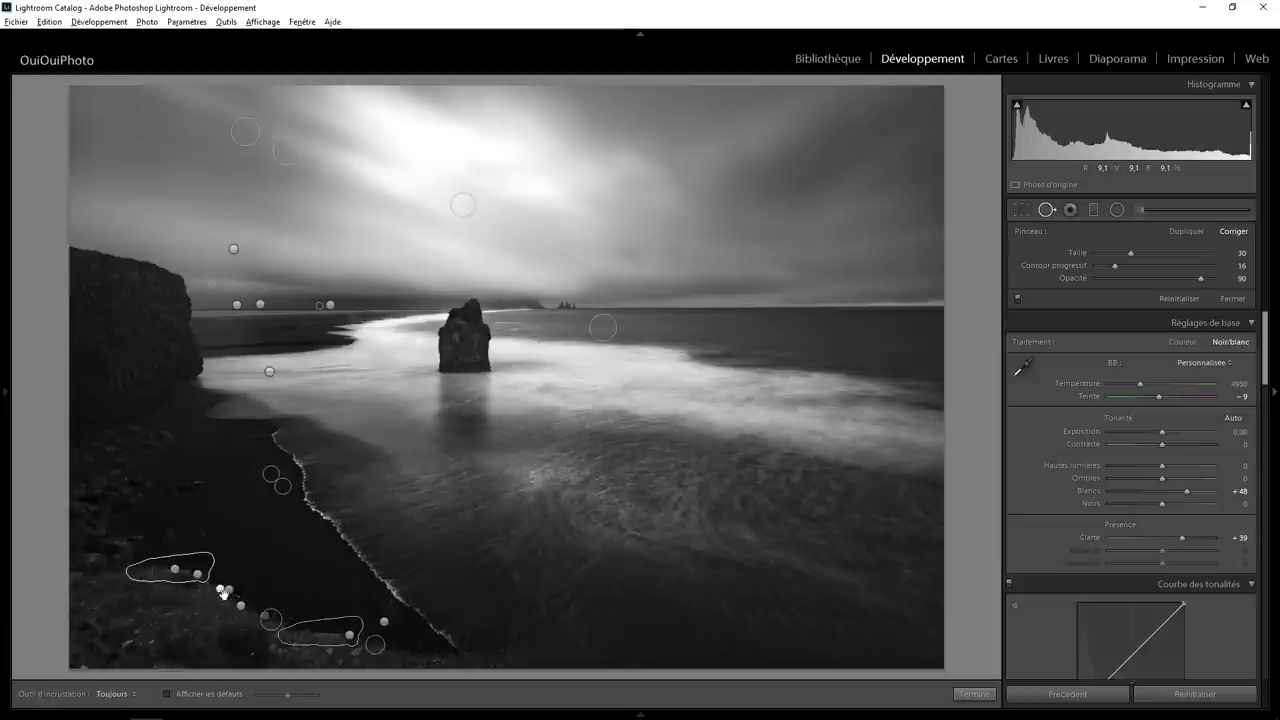
drag(389, 606, 380, 632)
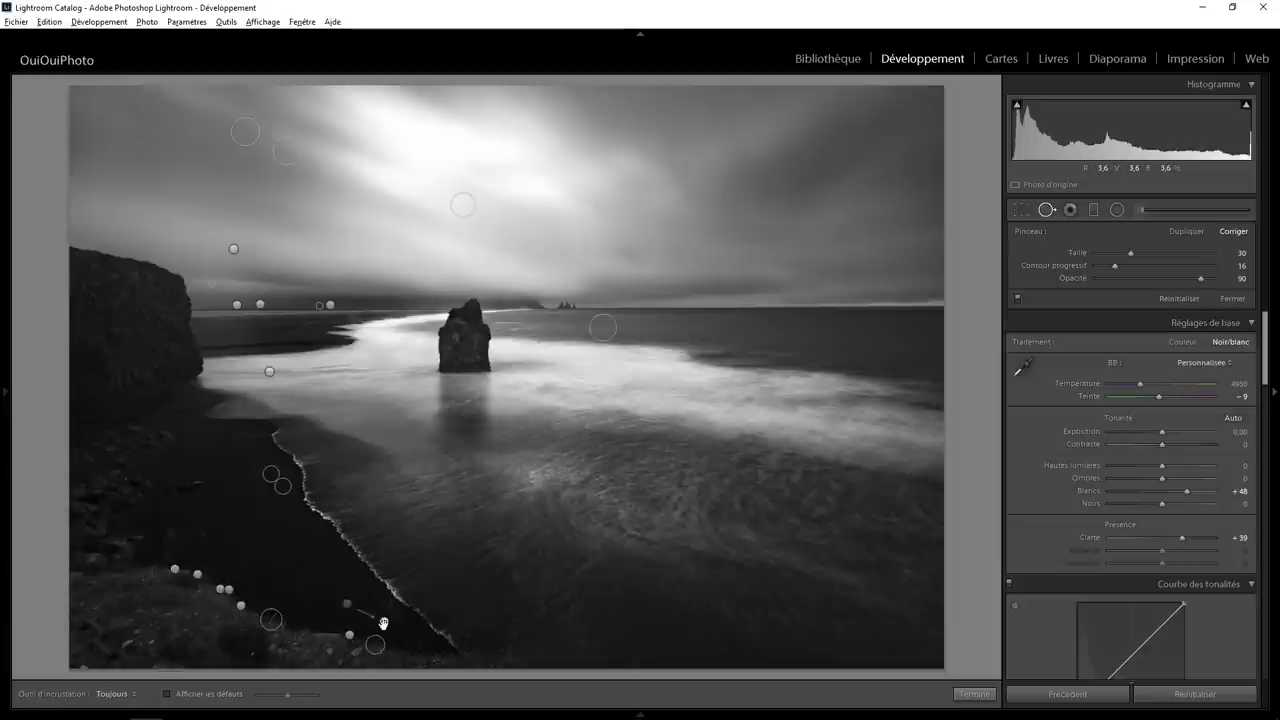
click(271, 474)
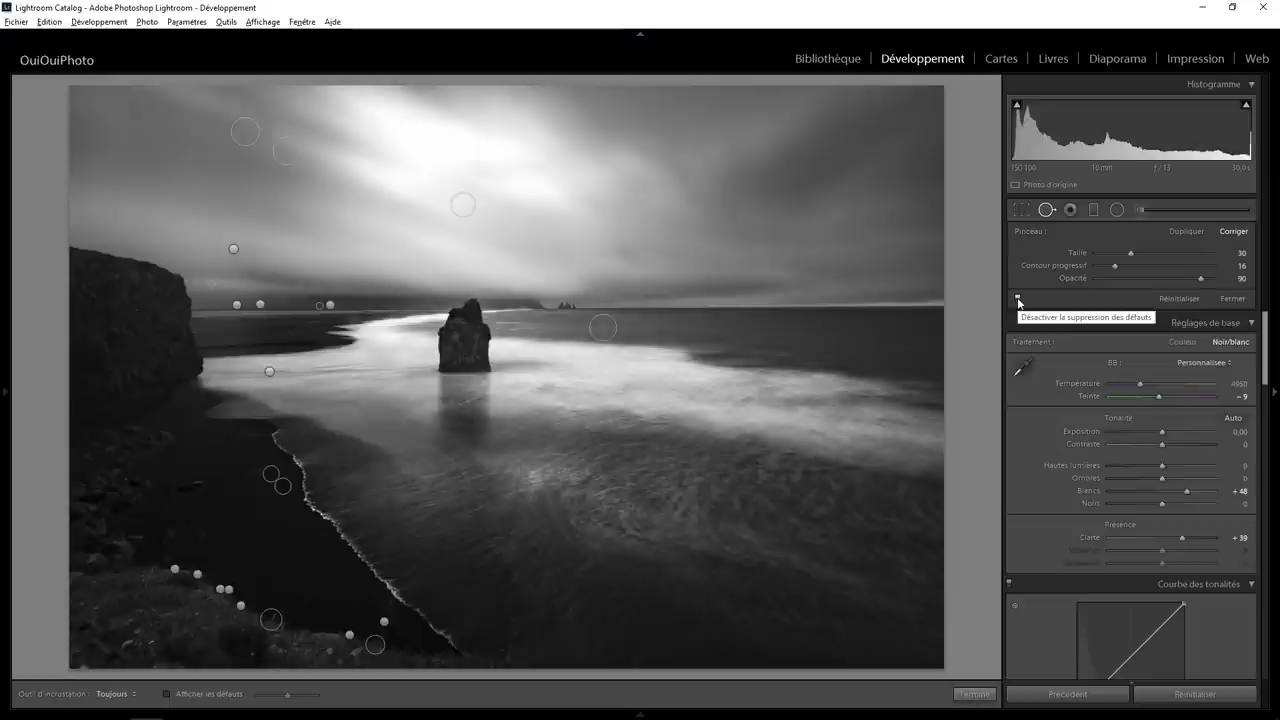
Step: Hide and show the spot fixes to compare, then switch to the Graduated Filter
click(1018, 300)
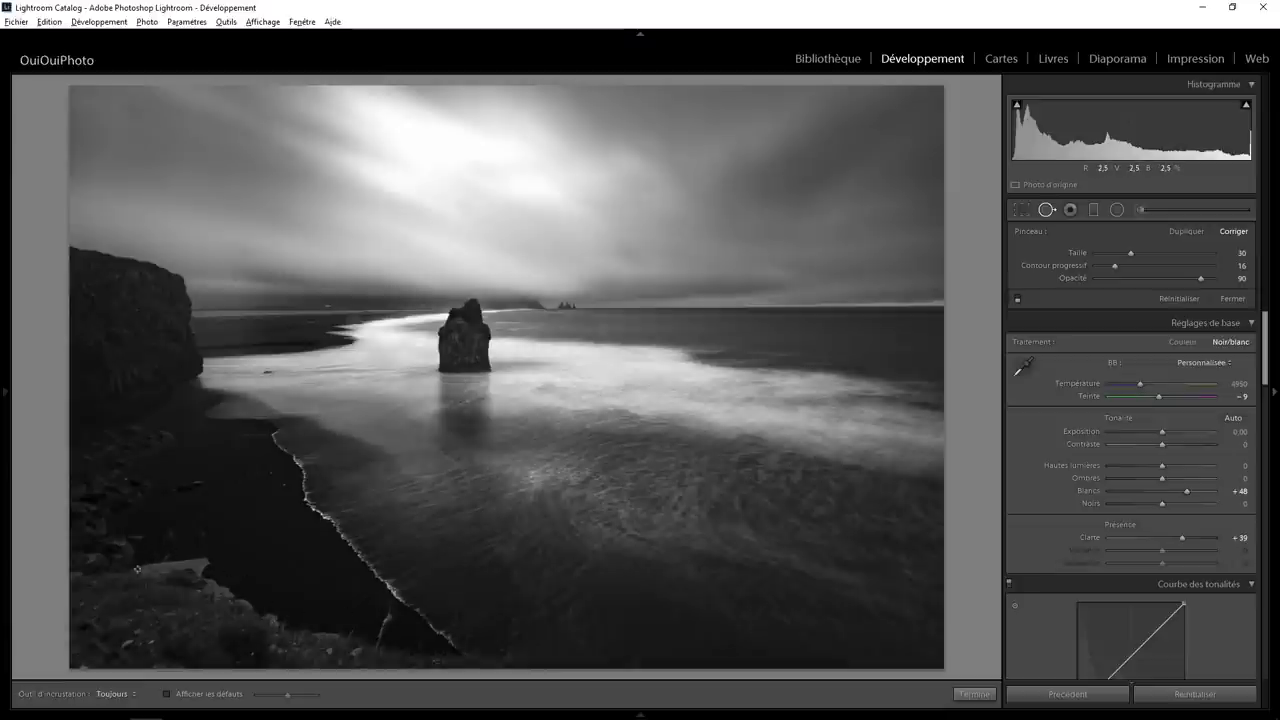
click(1018, 299)
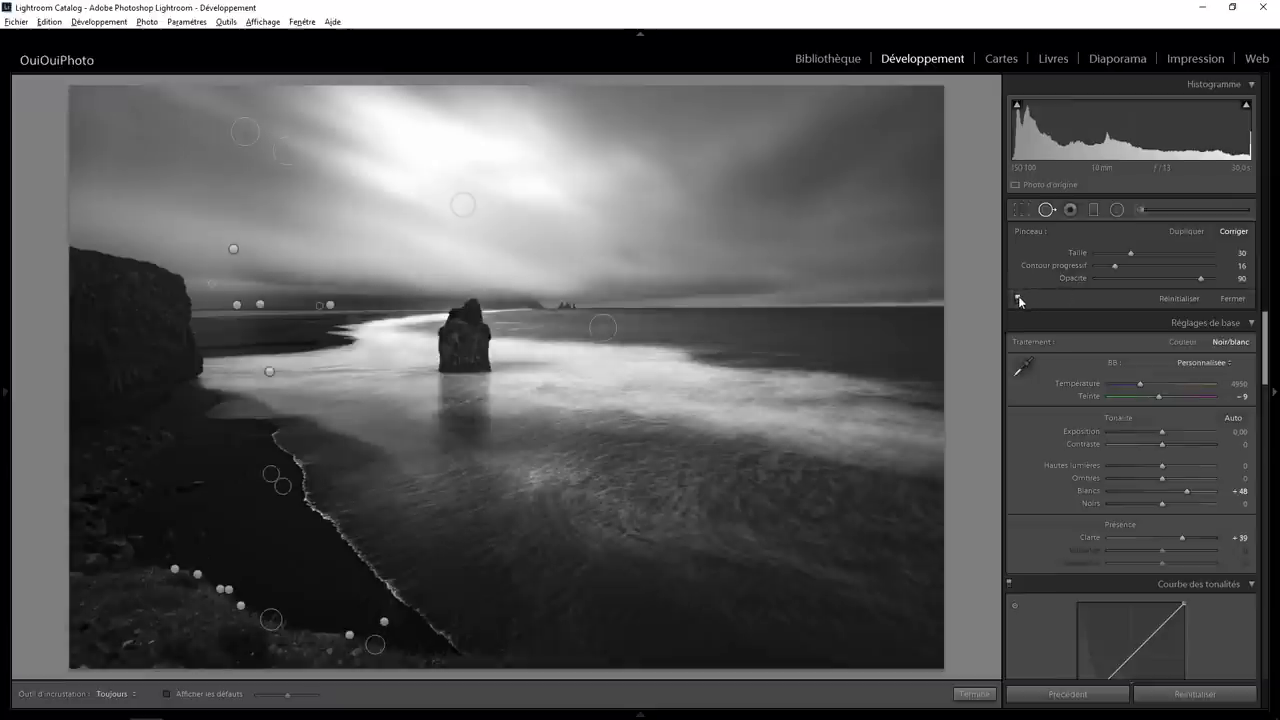
click(976, 693)
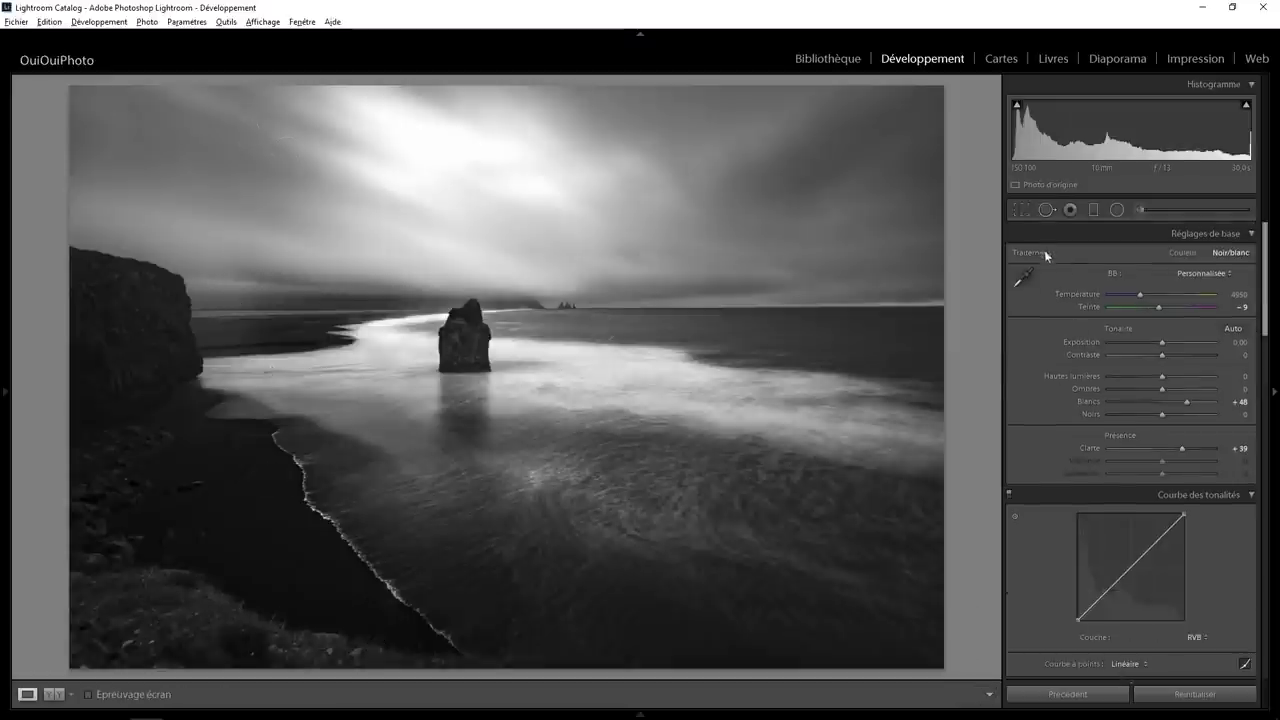
click(1046, 209)
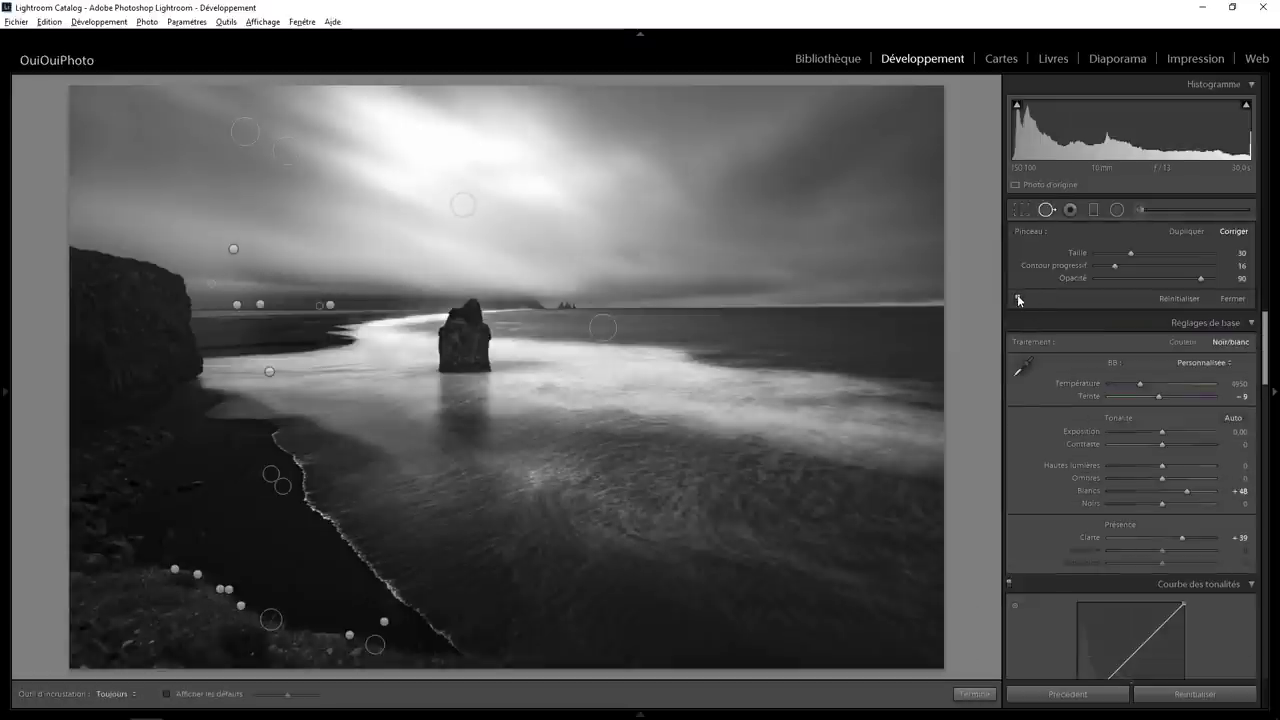
click(1018, 299)
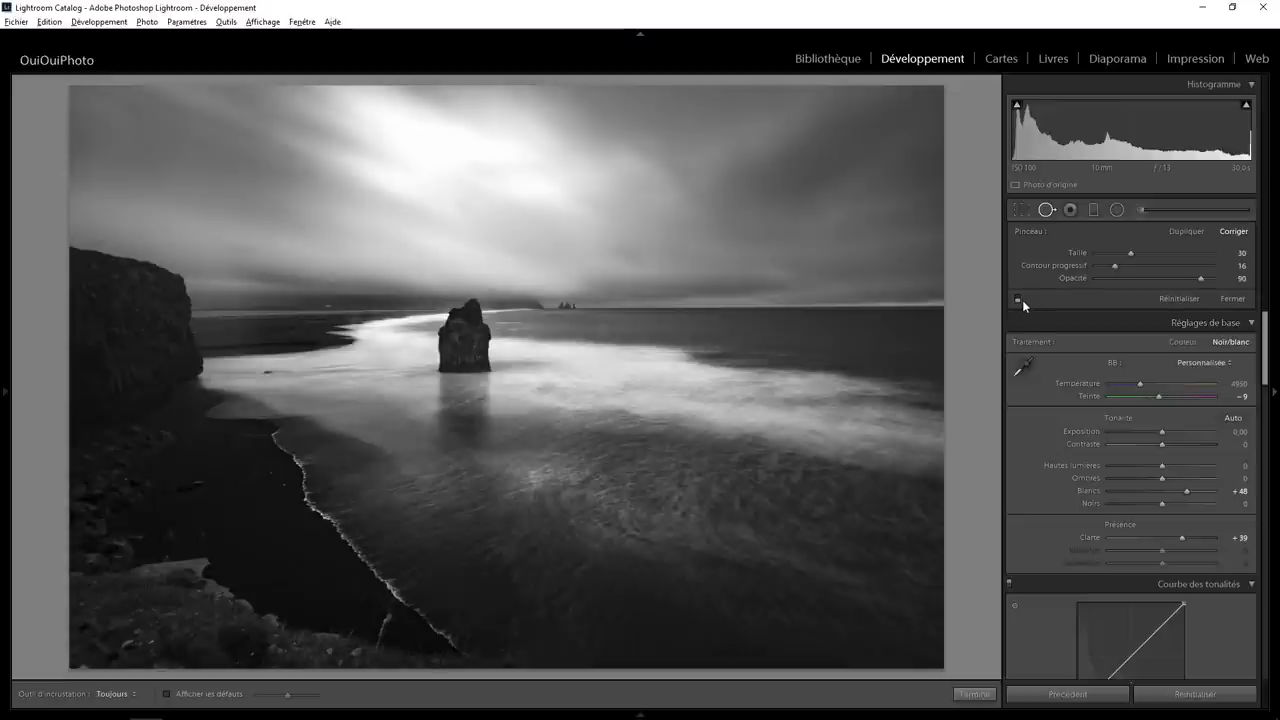
click(1090, 212)
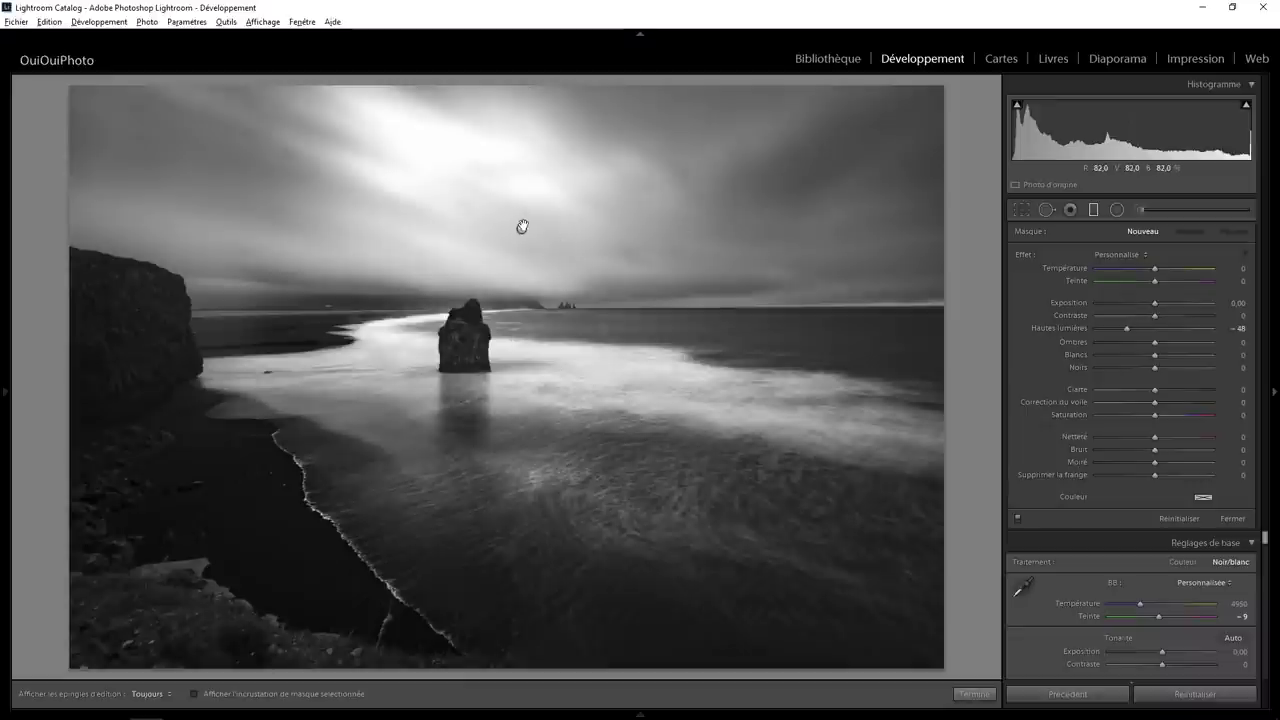
Step: Inspect the sky's graduated filter (highlights −68, whites 27, clarity 21) and disable it
click(522, 227)
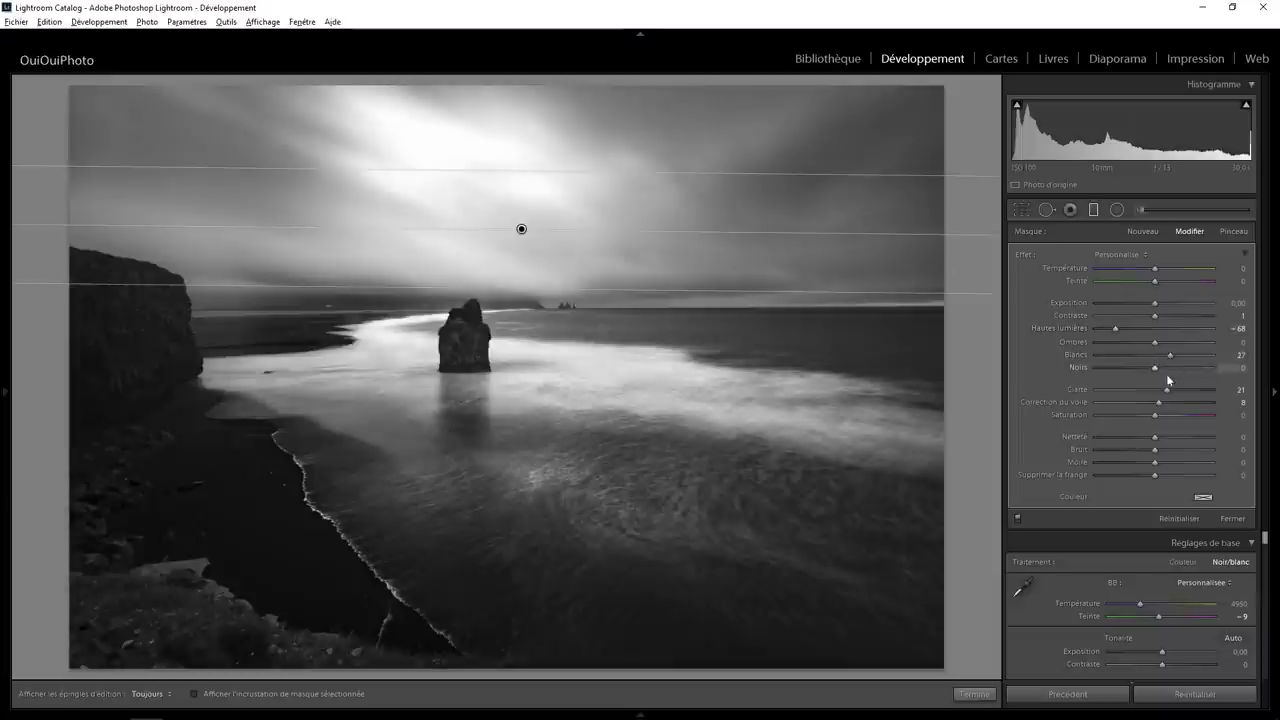
click(1018, 518)
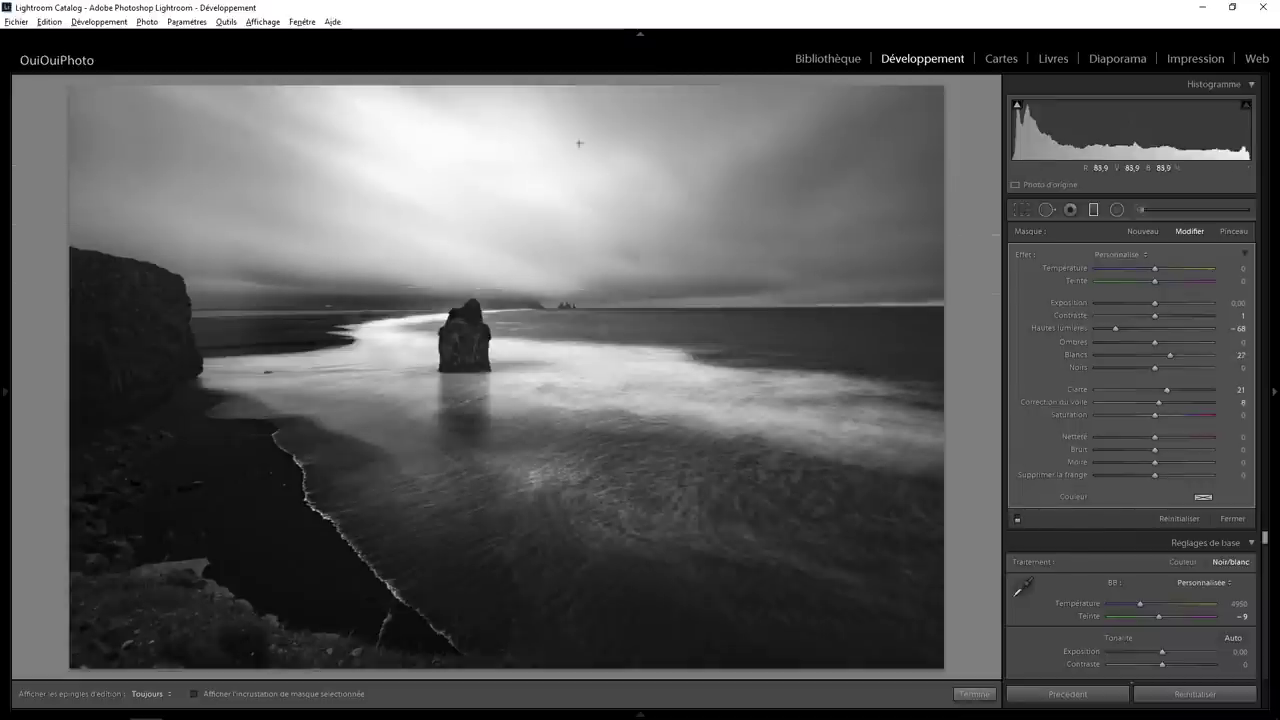
Step: Inspect the adjustment-brush edits on the water, beside the sea stack and on it
click(1116, 210)
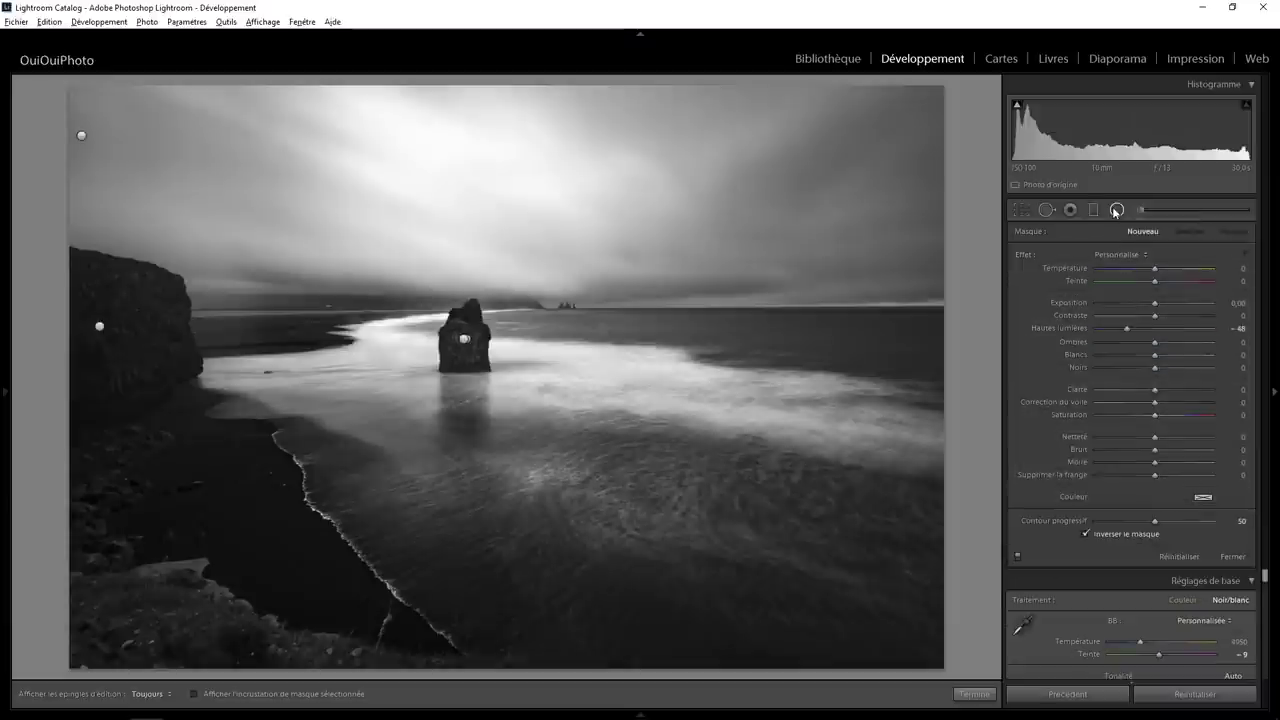
click(1138, 210)
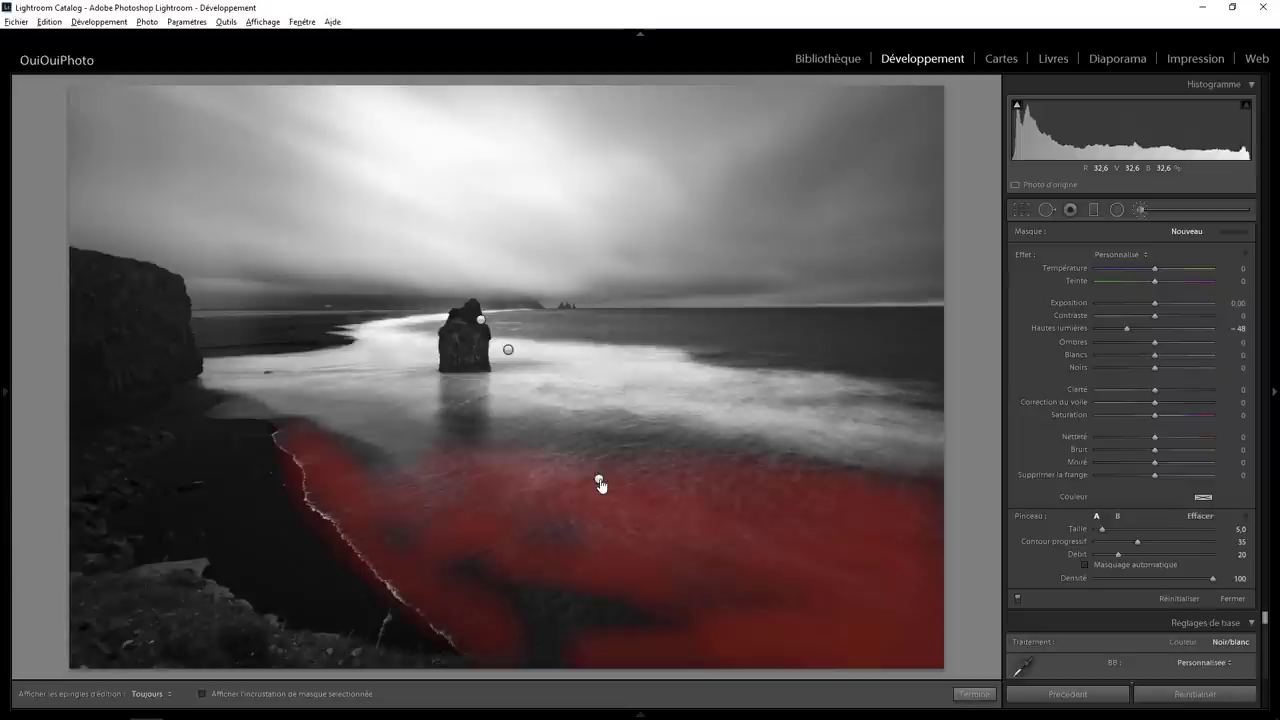
mouse_move(599, 479)
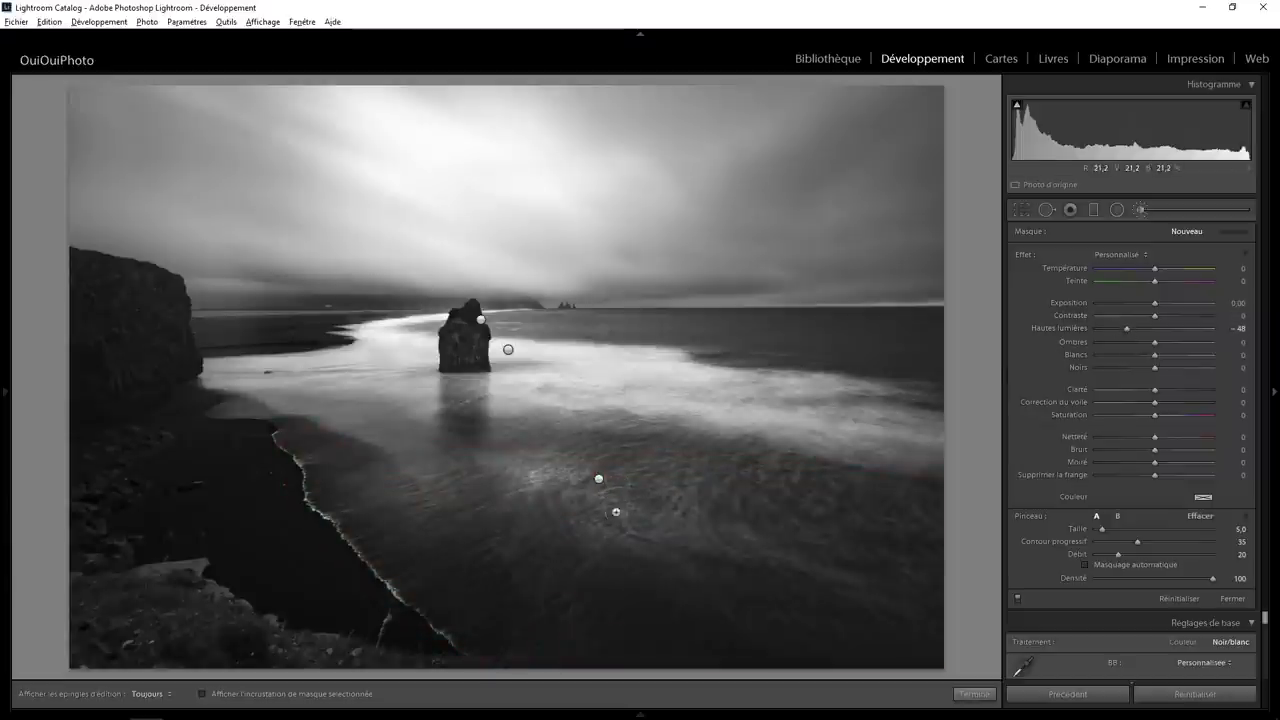
click(599, 481)
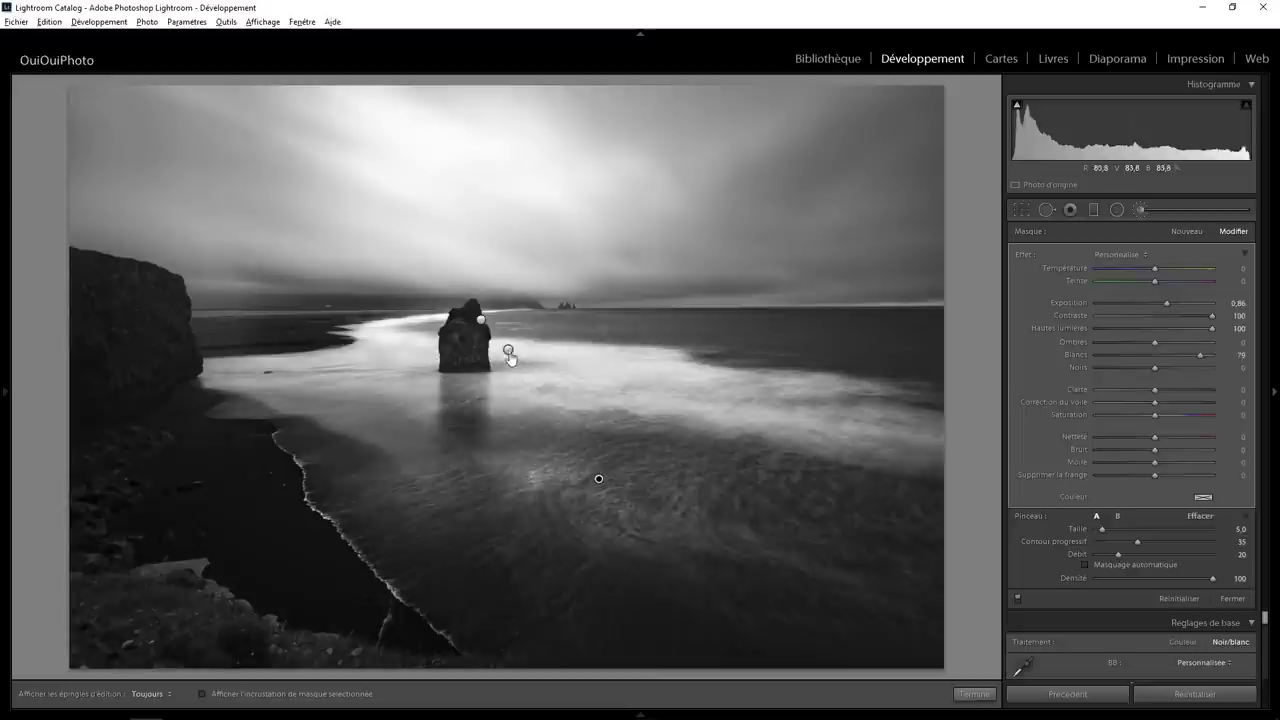
mouse_move(508, 350)
click(508, 353)
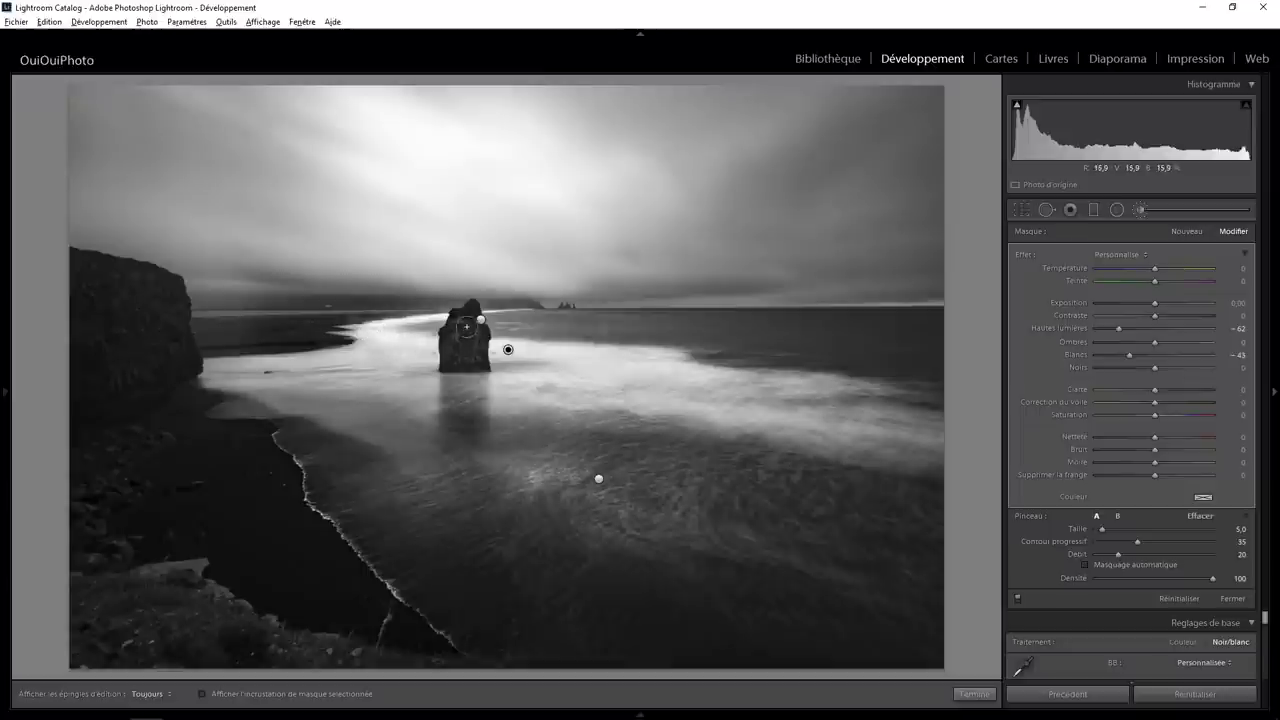
click(481, 321)
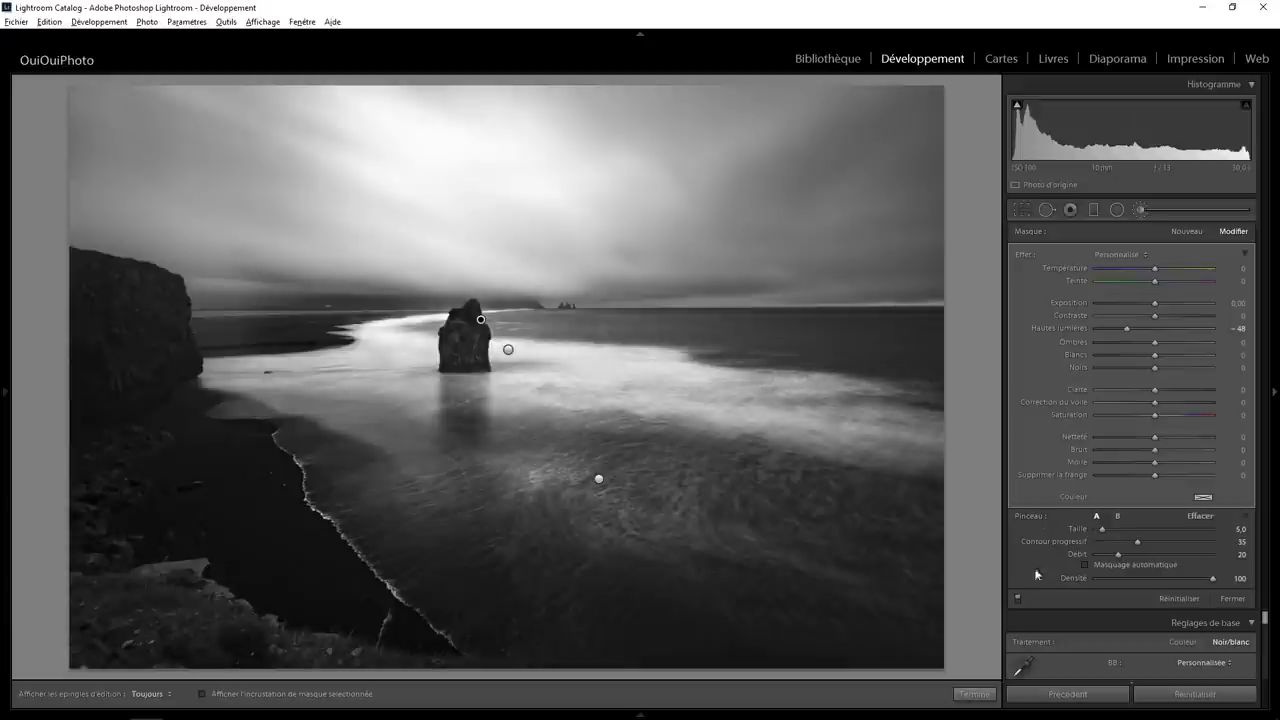
Step: Toggle the brush edits off and on to compare, leaving them off
click(1019, 598)
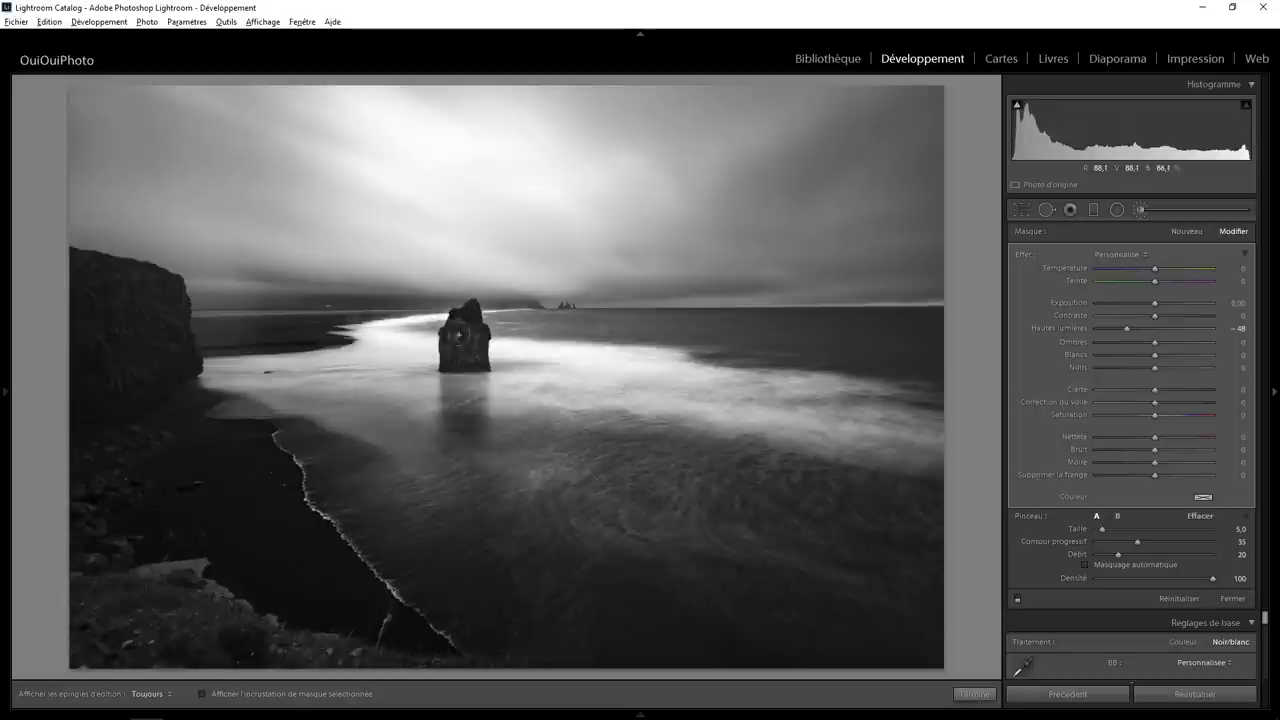
click(1018, 598)
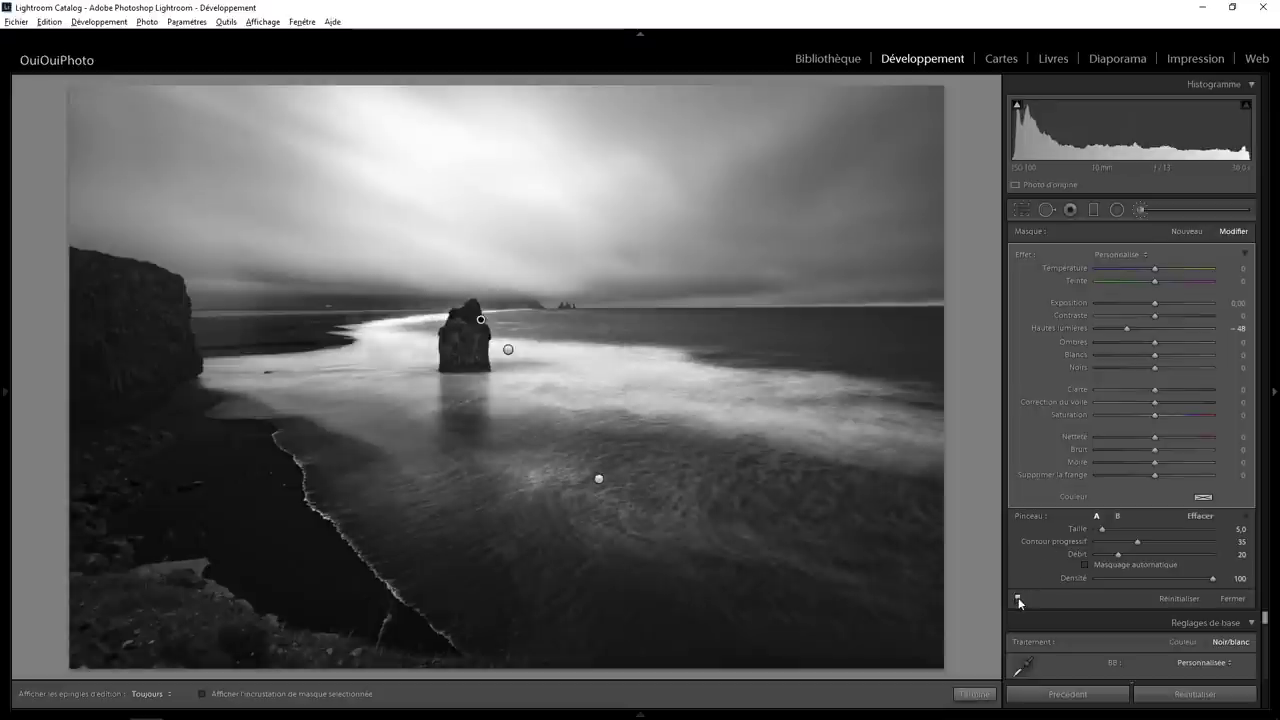
click(1018, 598)
click(1018, 598)
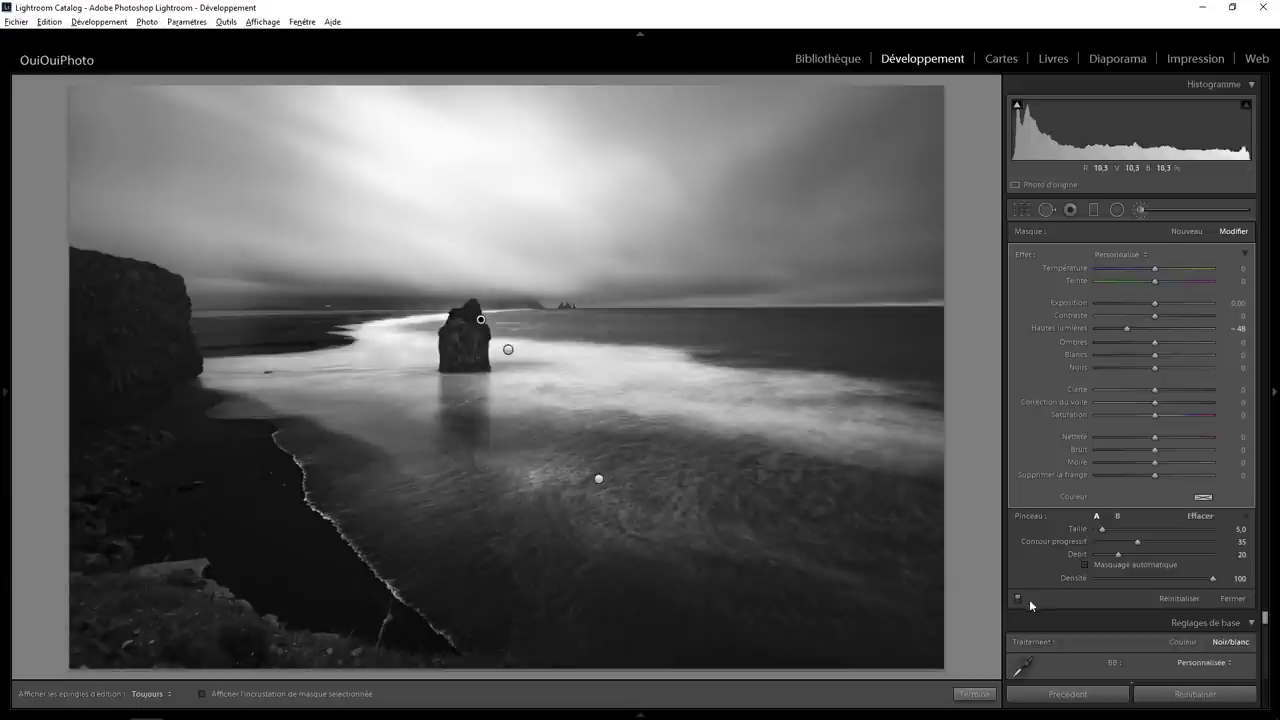
click(1020, 598)
click(1017, 598)
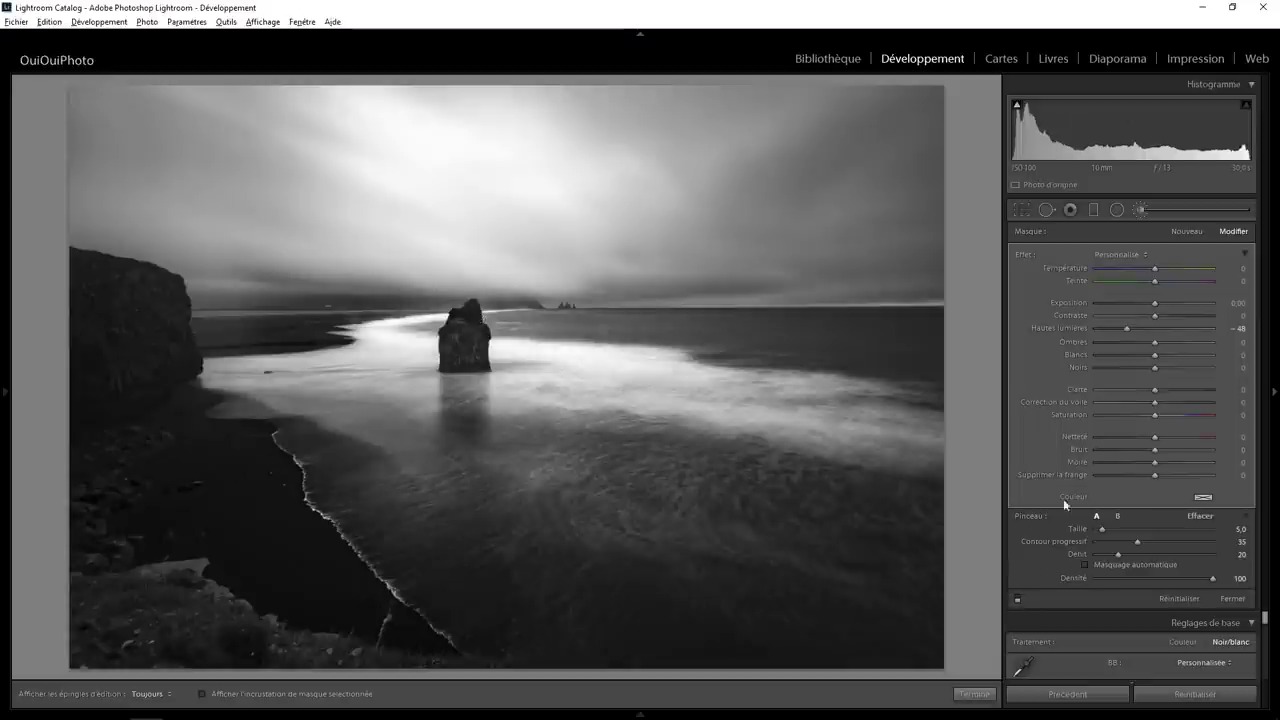
Step: Inspect the radial filters on the corner, cliff and sea stack, then disable them
click(1117, 210)
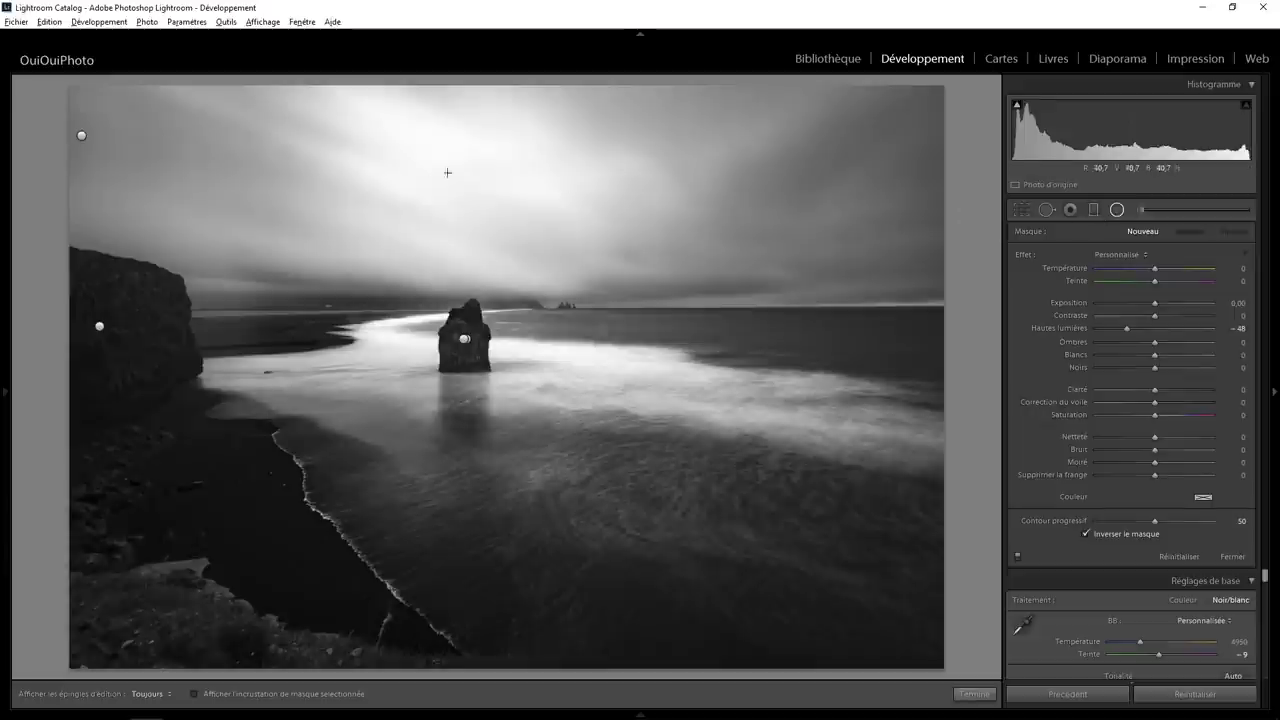
click(81, 135)
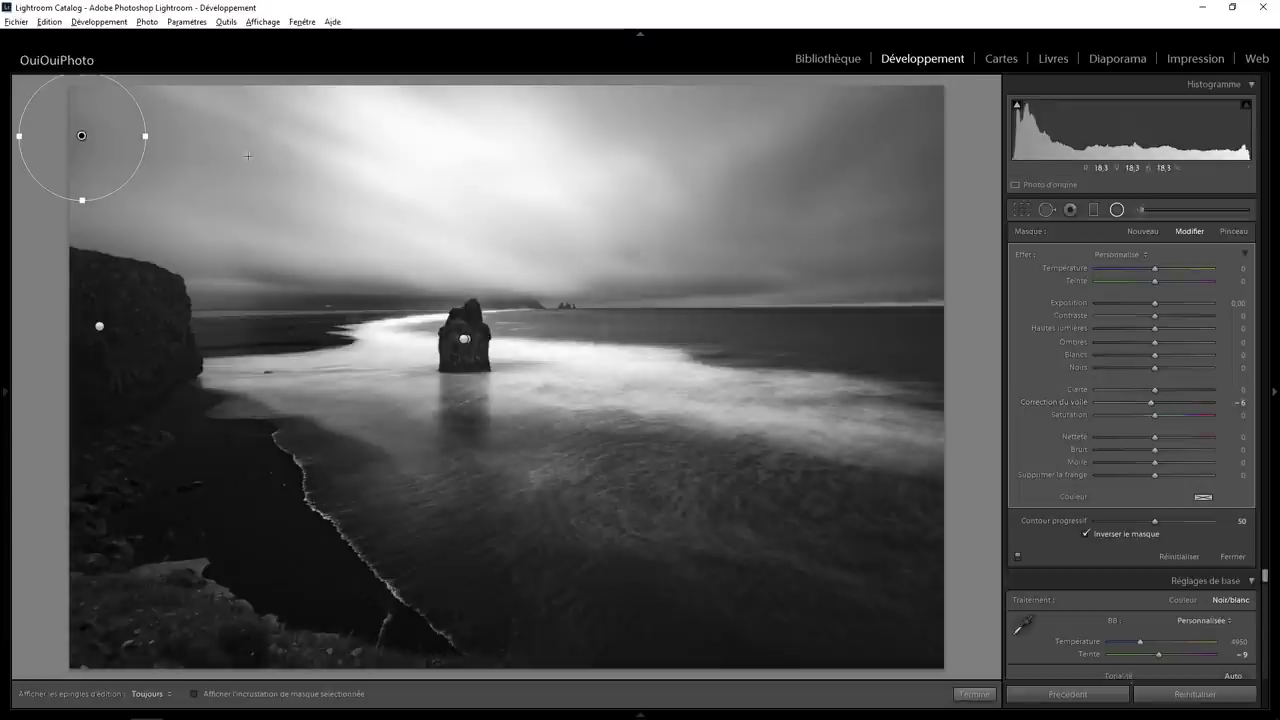
click(99, 326)
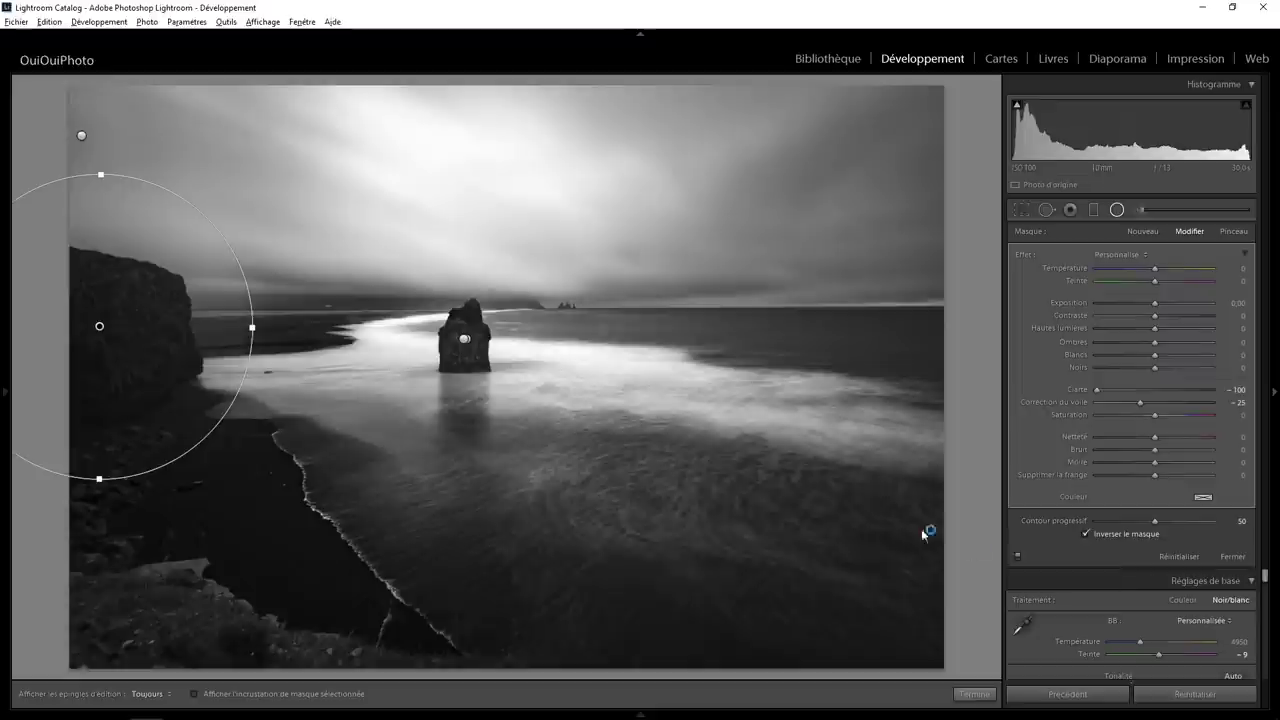
click(464, 339)
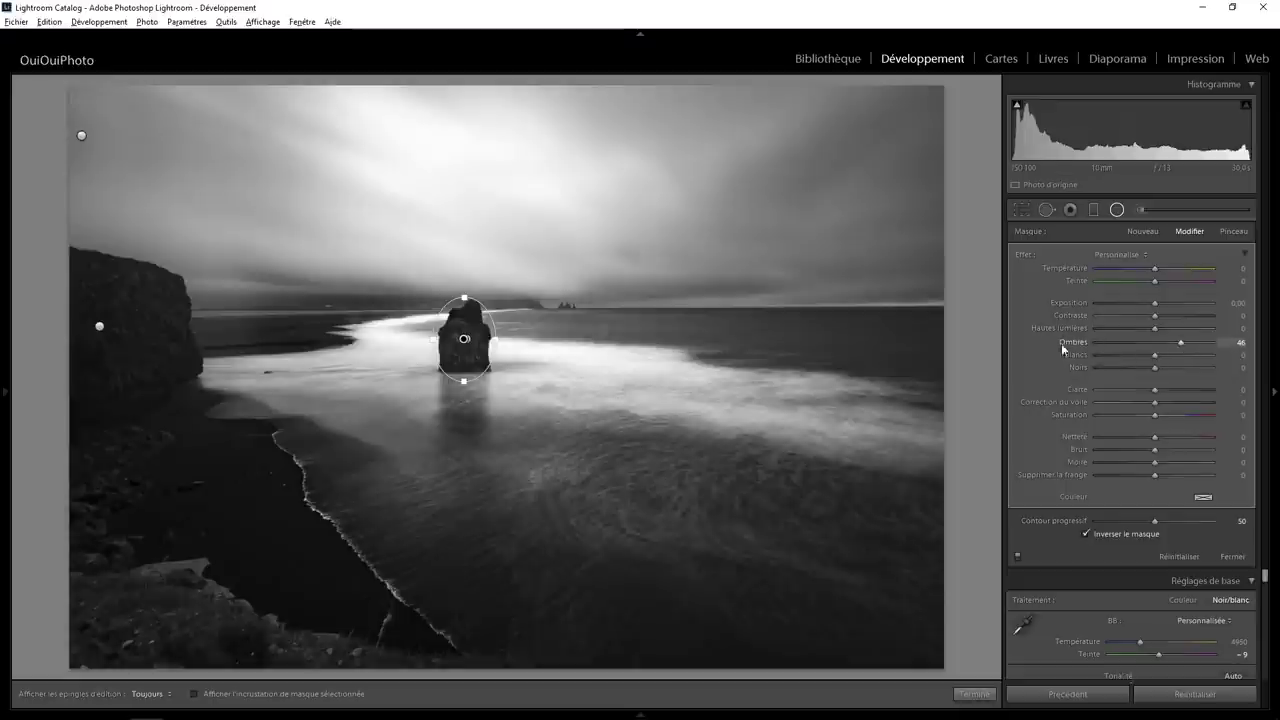
click(465, 340)
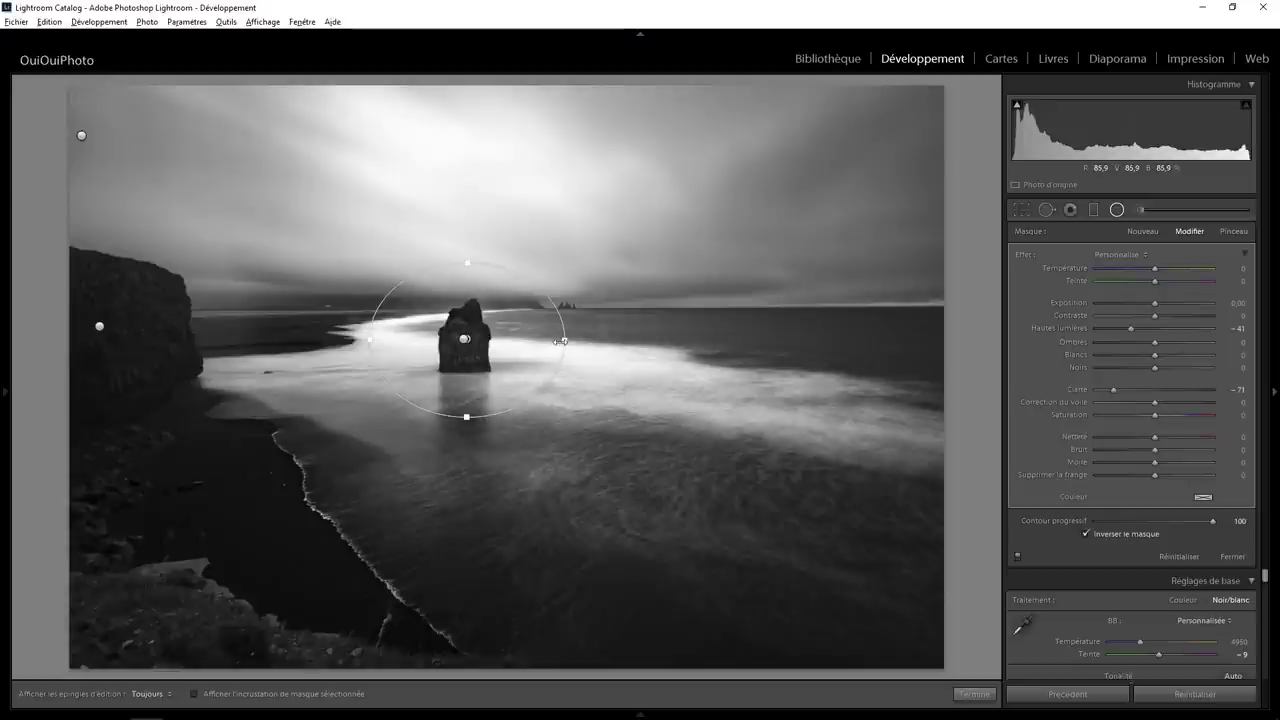
click(1017, 557)
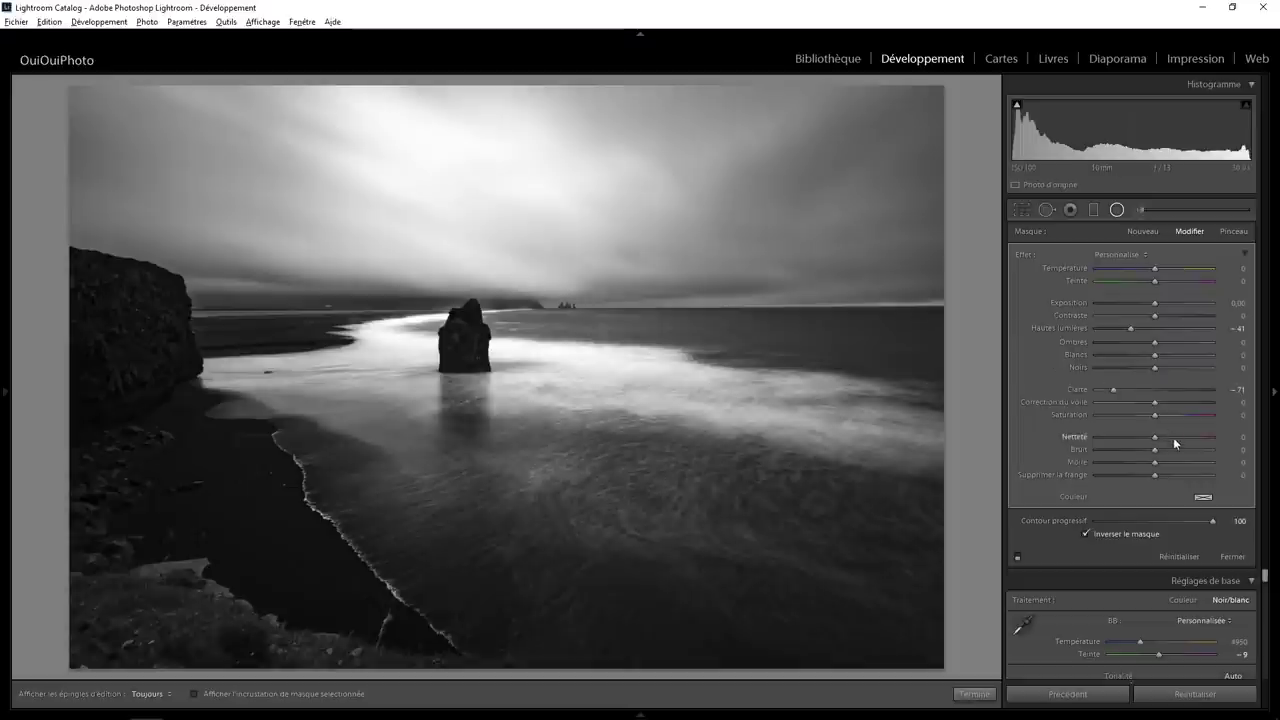
click(1234, 557)
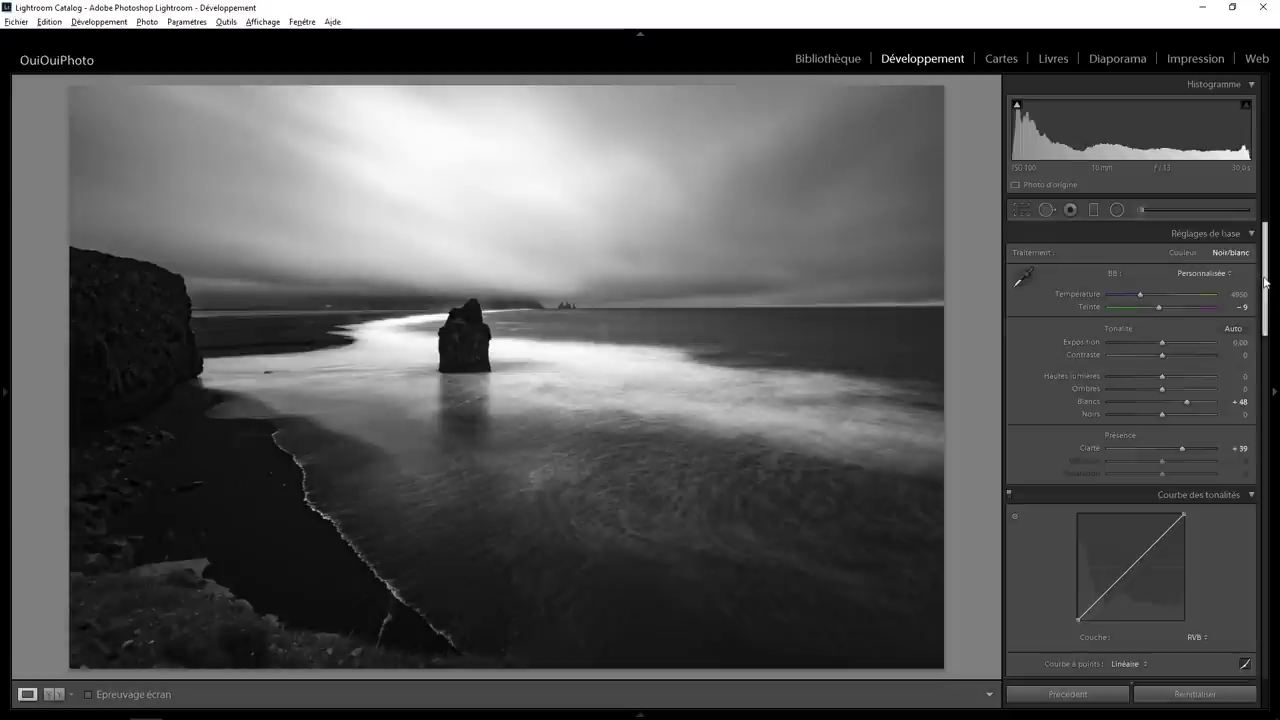
Step: Preview a stronger Dehaze amount, then reset Dehaze back to 0
drag(1266, 277, 1267, 622)
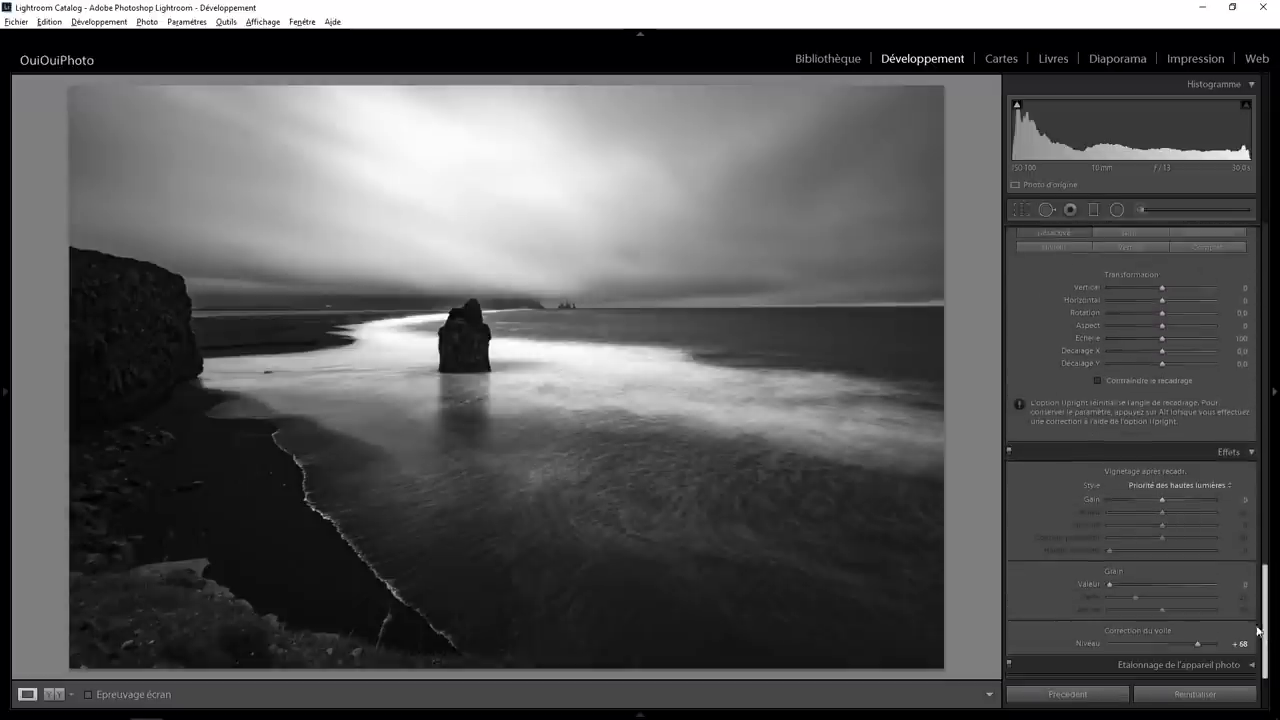
double_click(1196, 643)
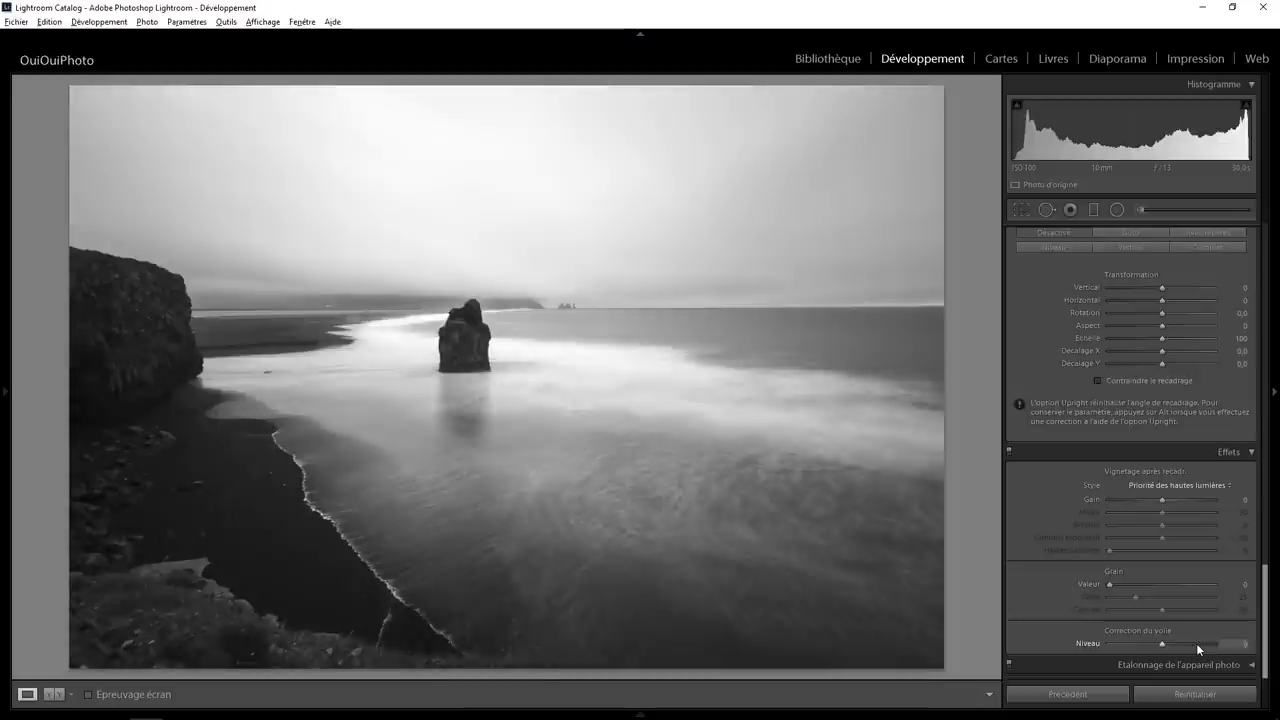
drag(1163, 642, 1195, 642)
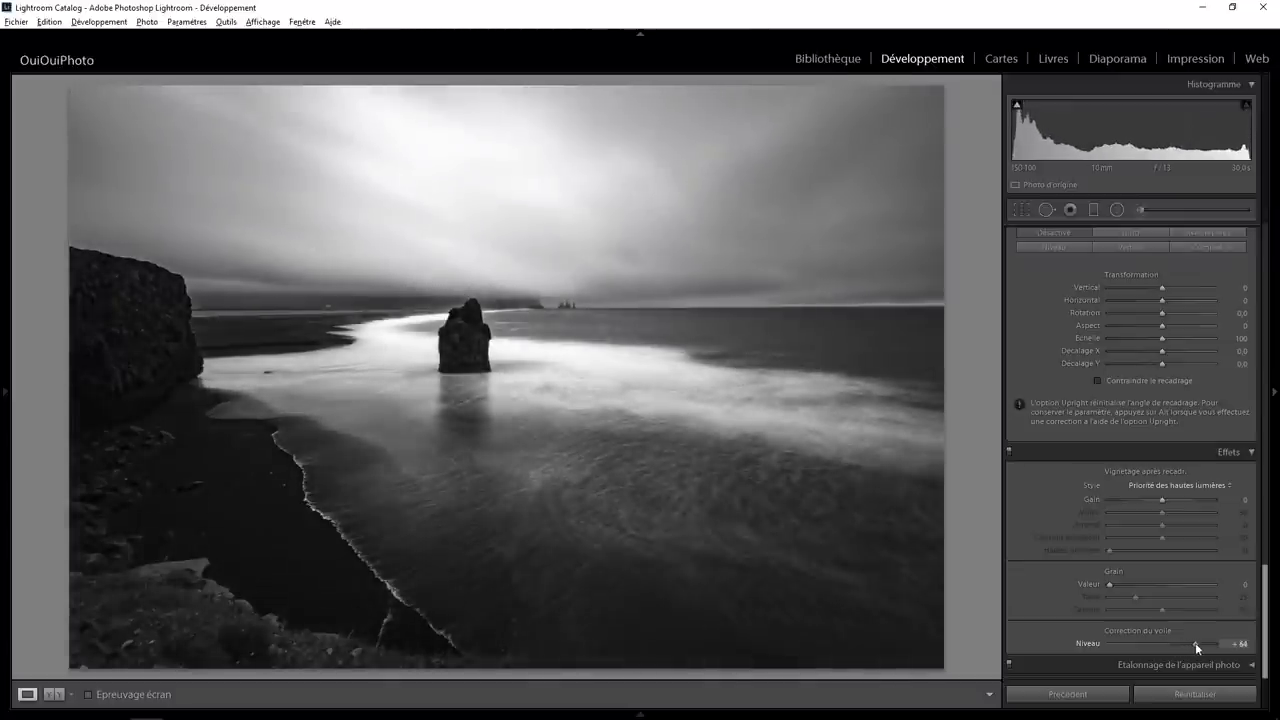
double_click(1195, 642)
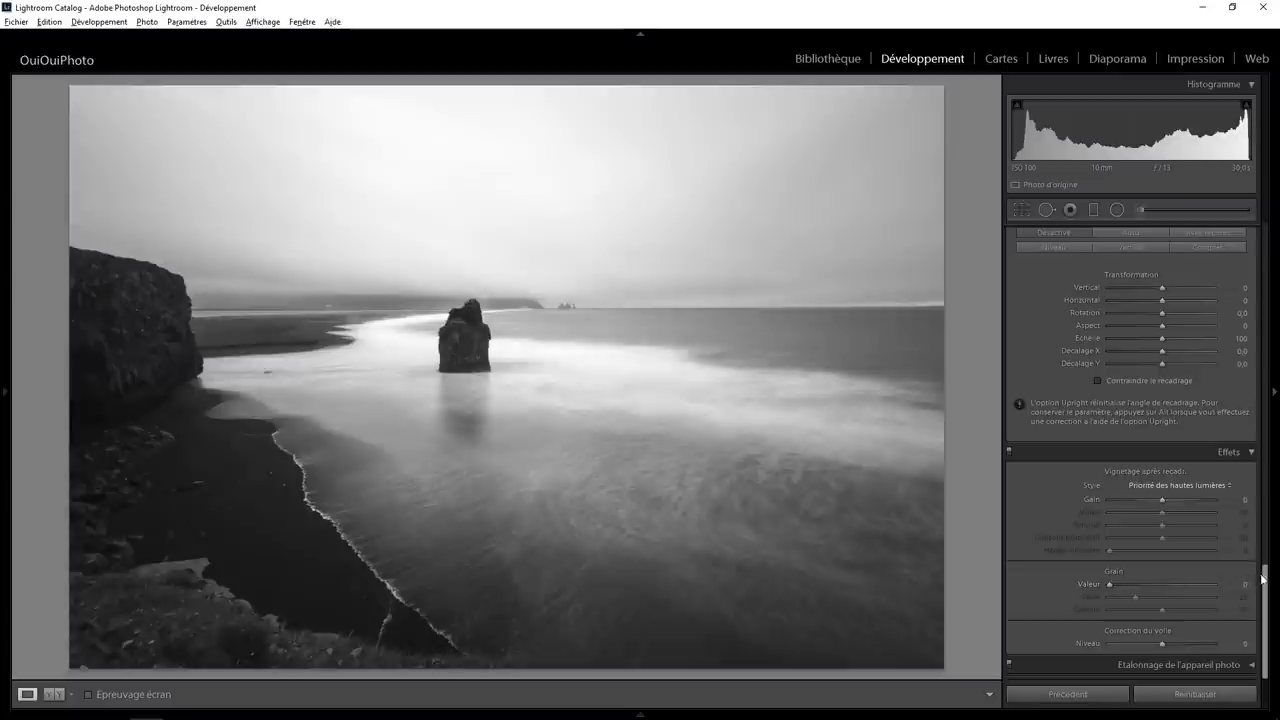
drag(1266, 582, 1265, 540)
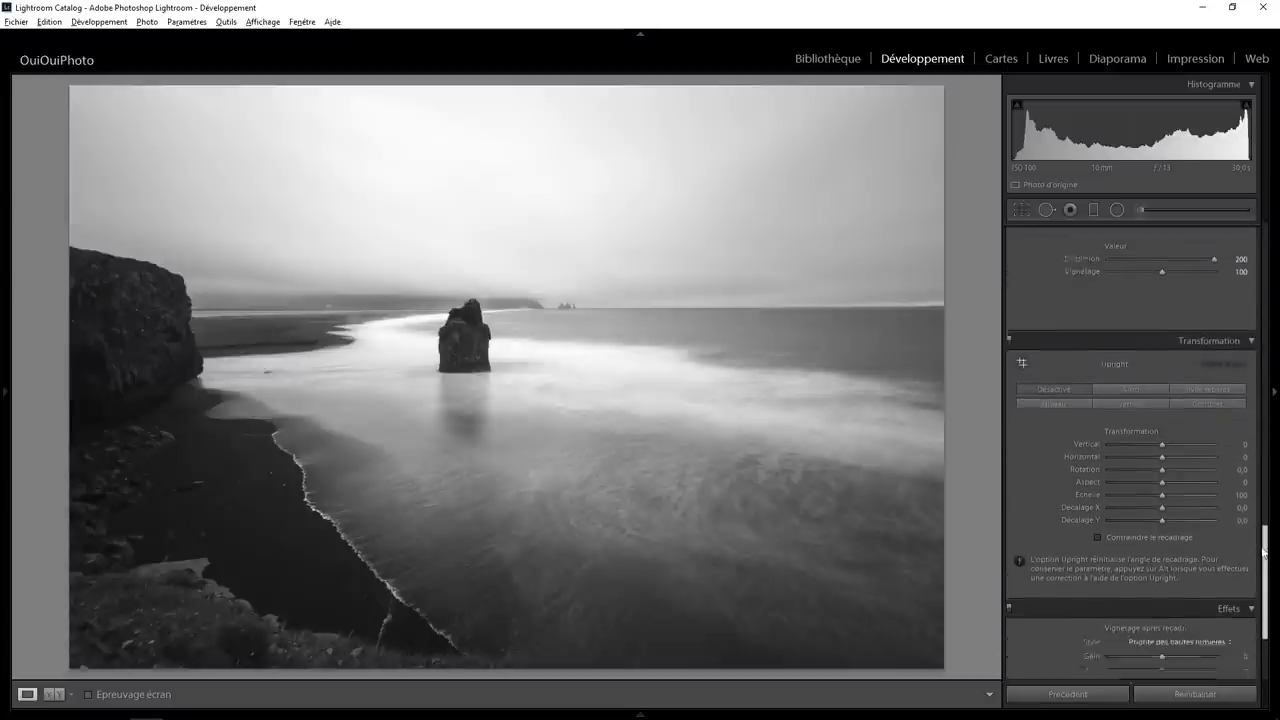
Step: Turn off Remove Chromatic Aberration in Lens Corrections
scroll(1158, 505, down, 5)
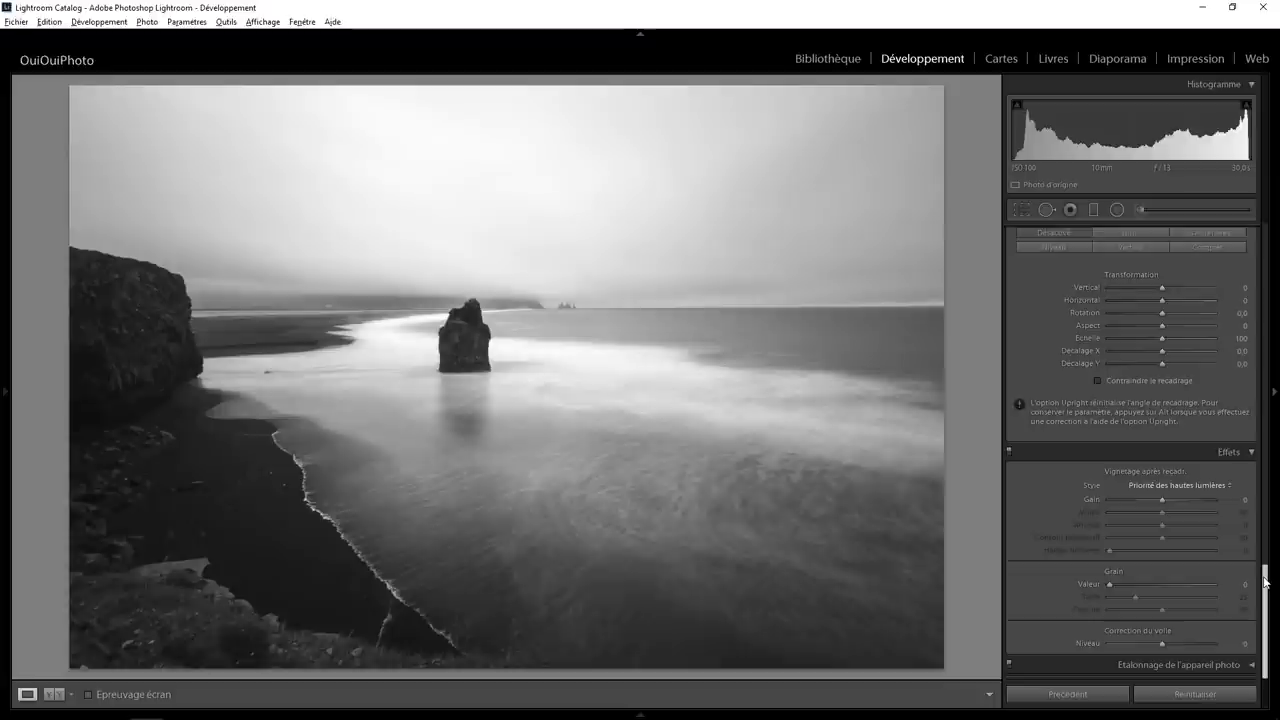
drag(1266, 575, 1271, 527)
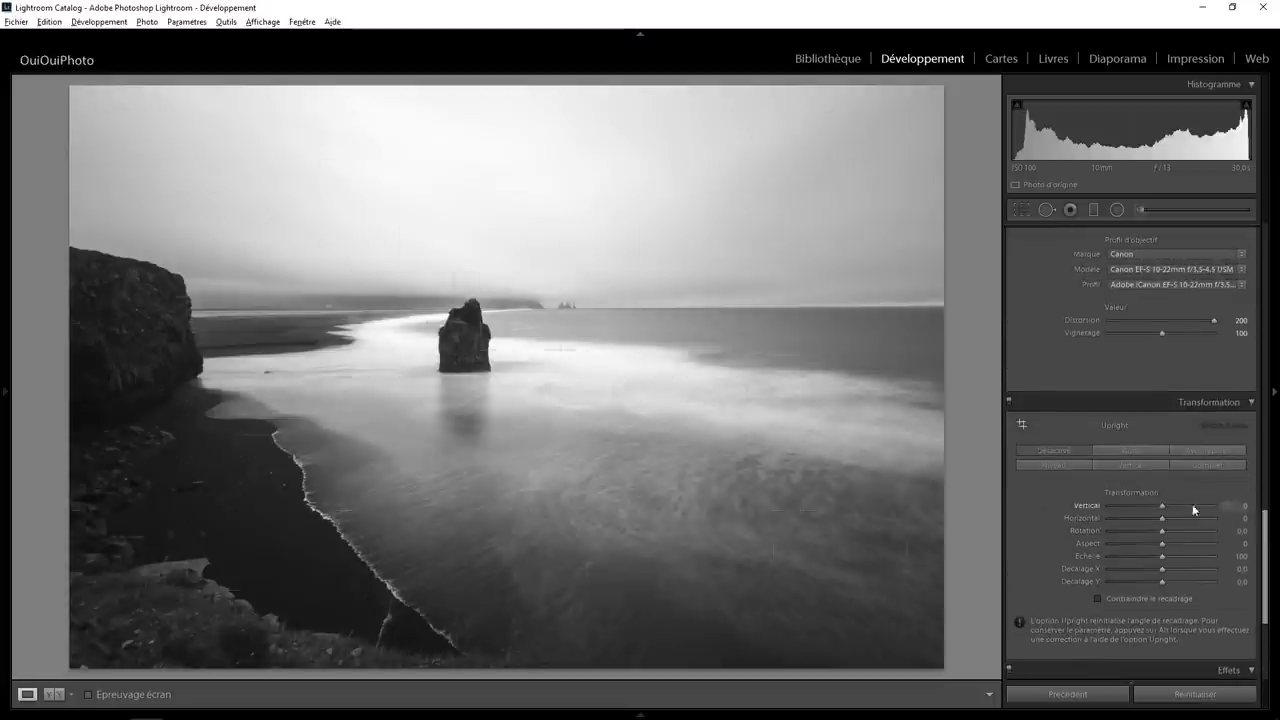
click(1162, 506)
drag(1265, 555, 1261, 498)
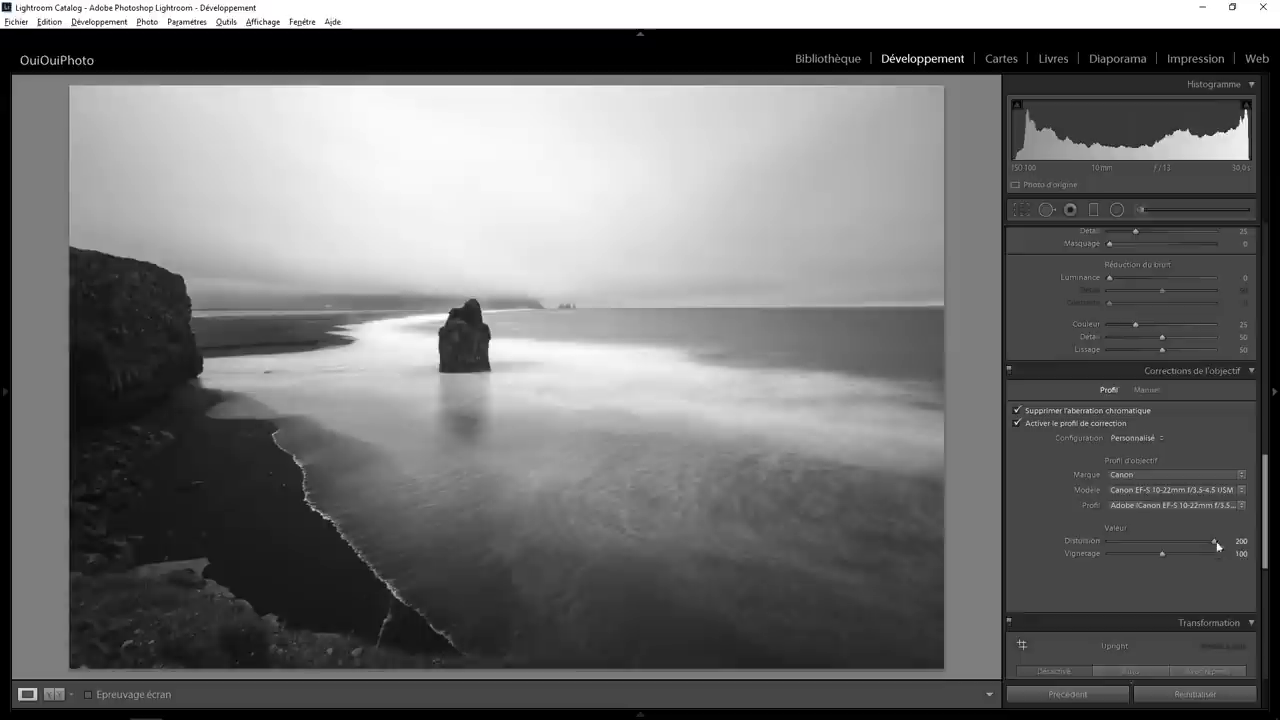
drag(1214, 542, 1214, 539)
click(1017, 410)
Step: Compare the photo with and without lens profile correction, leaving it off
click(1016, 423)
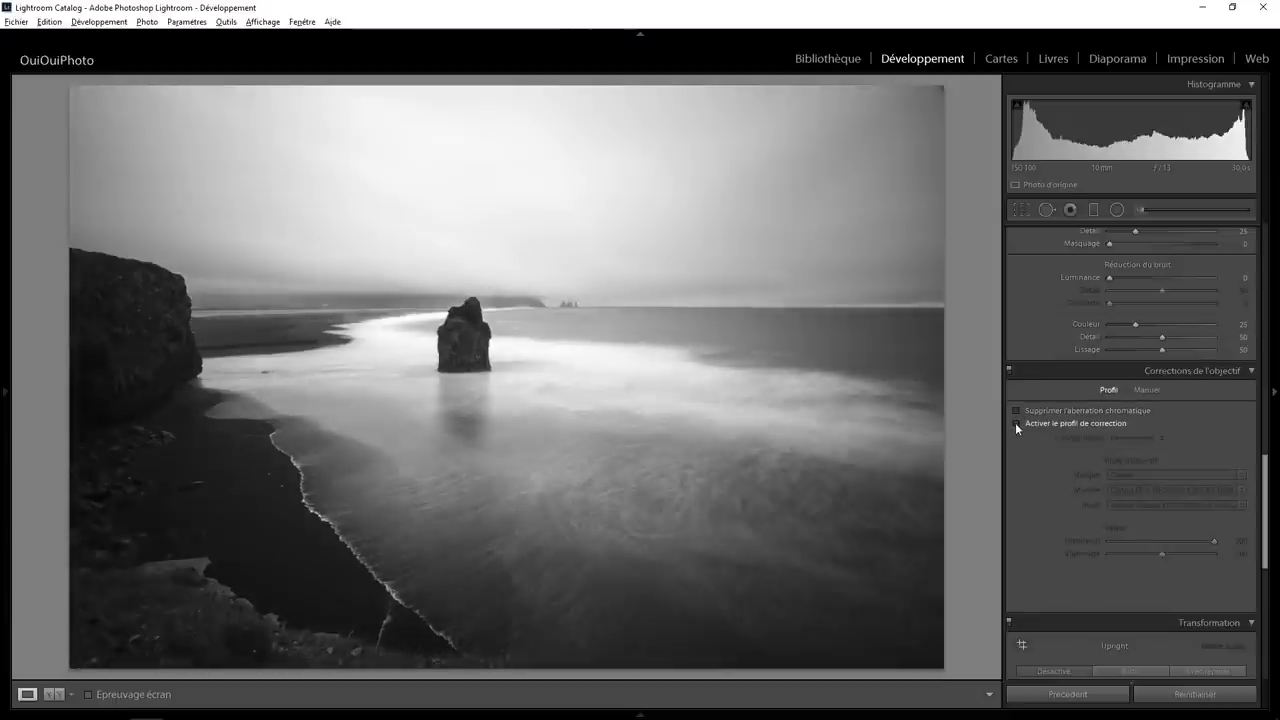
click(1016, 423)
click(1016, 423)
click(1016, 423)
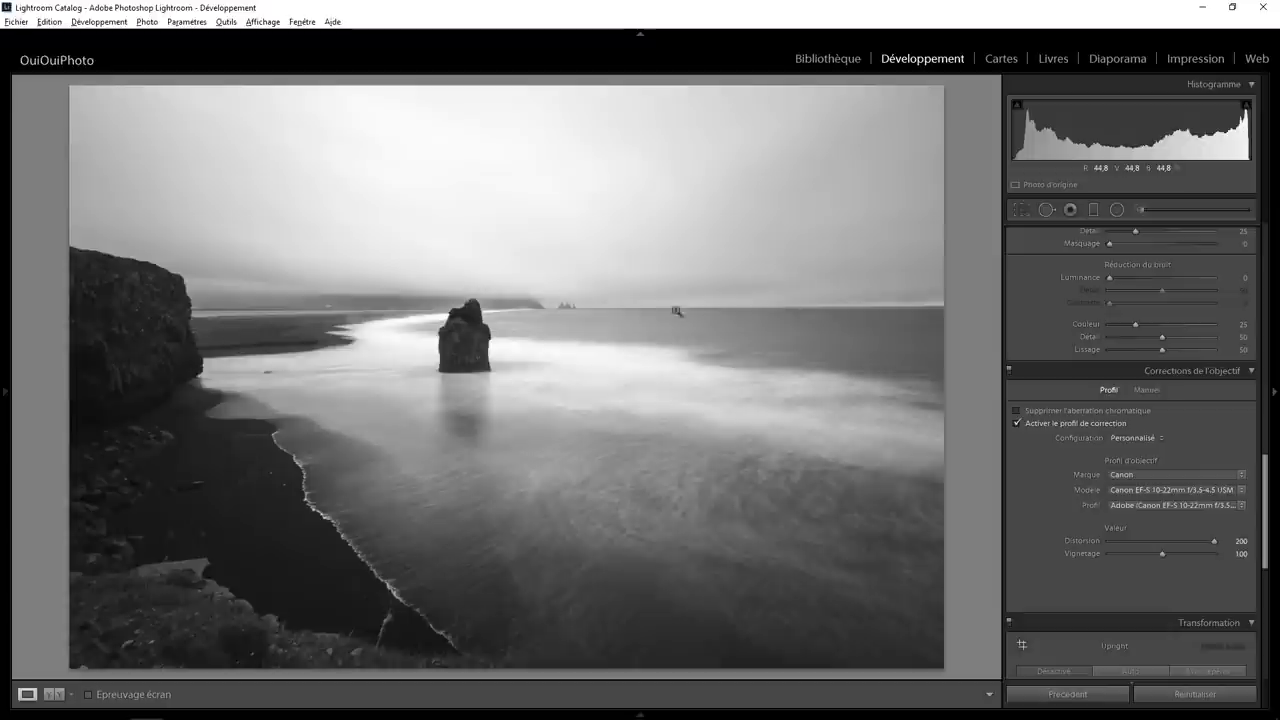
click(1016, 423)
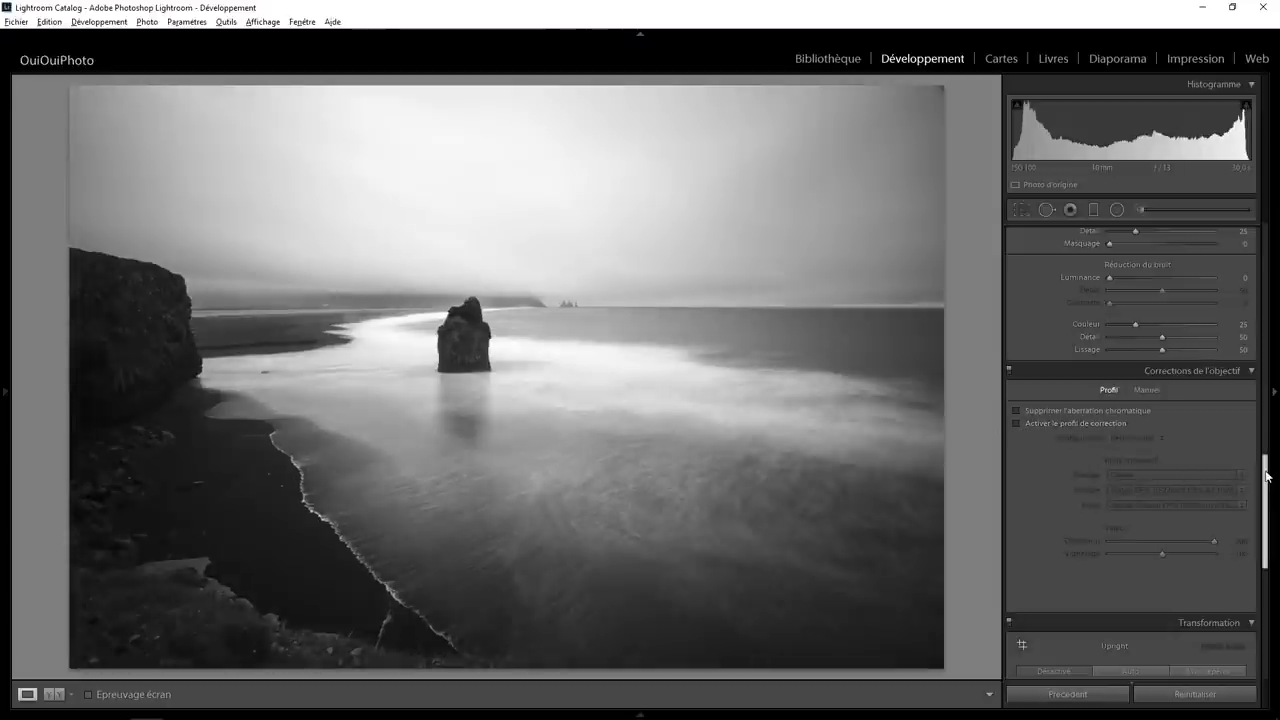
Step: View the sea stack at 1:1 and set the sharpening amount to 59
drag(1267, 477, 1267, 432)
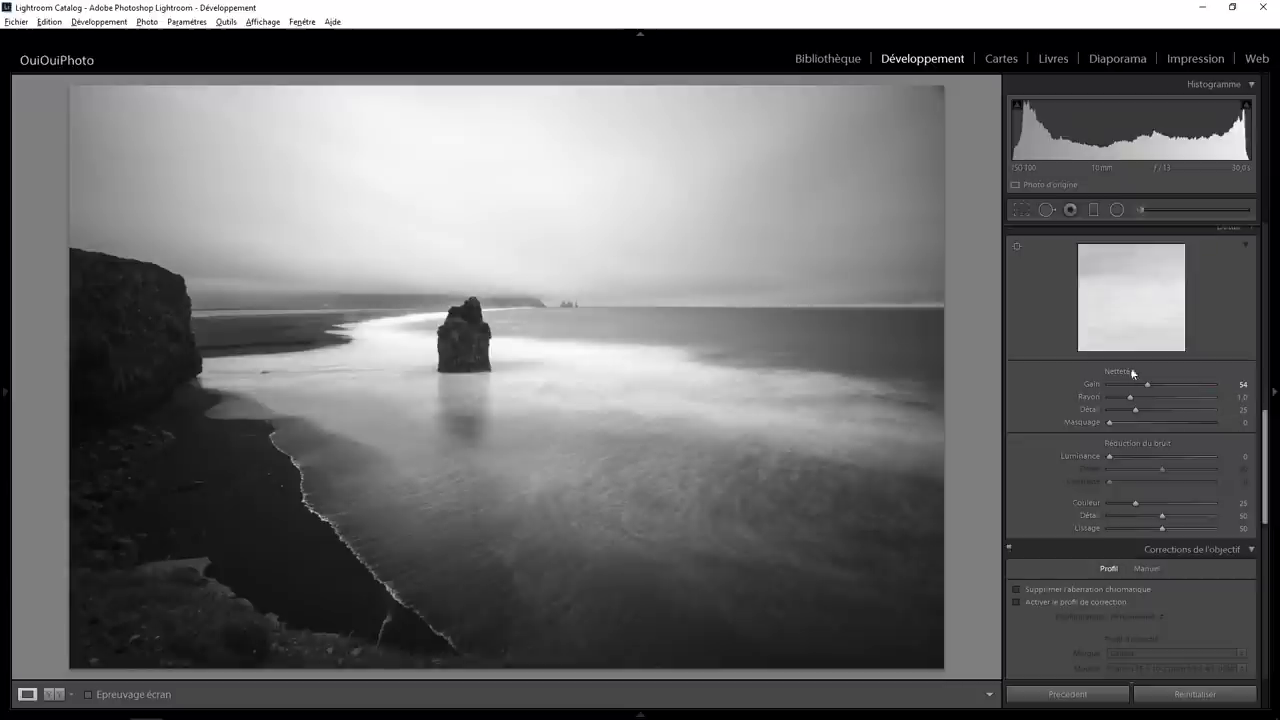
click(454, 336)
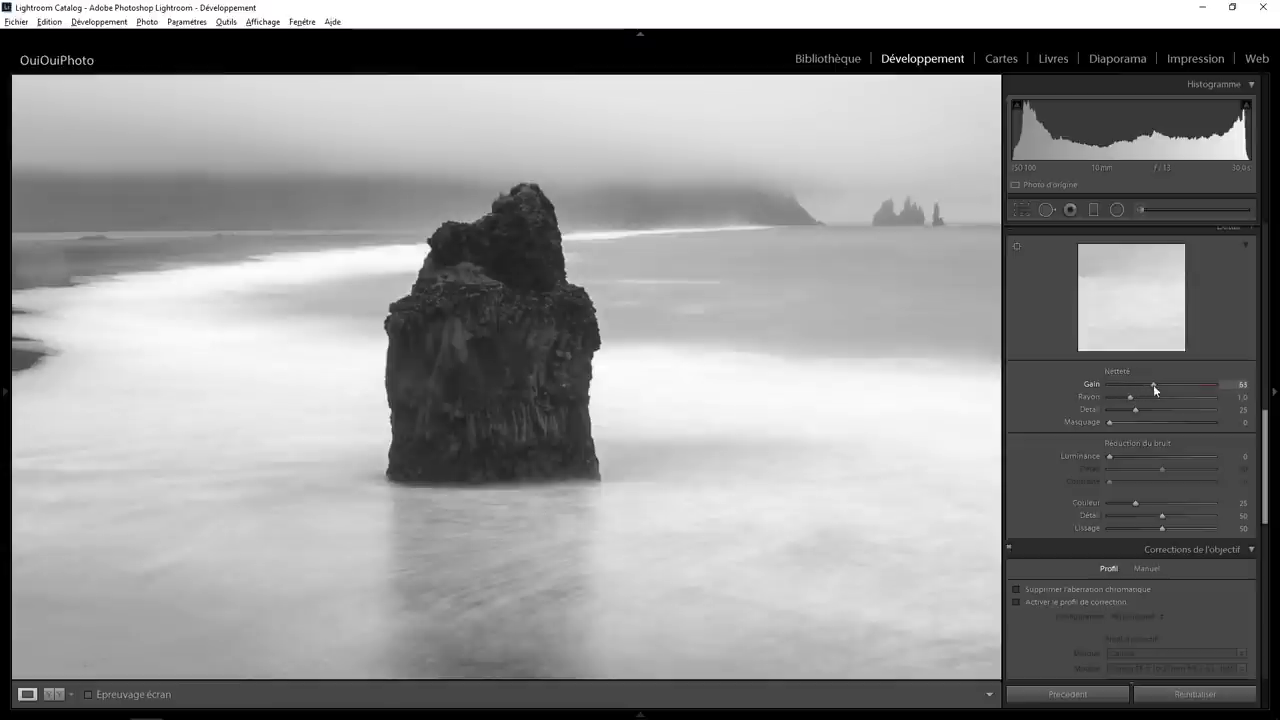
mouse_move(1154, 385)
mouse_down()
mouse_move(1126, 385)
mouse_move(1150, 386)
mouse_up()
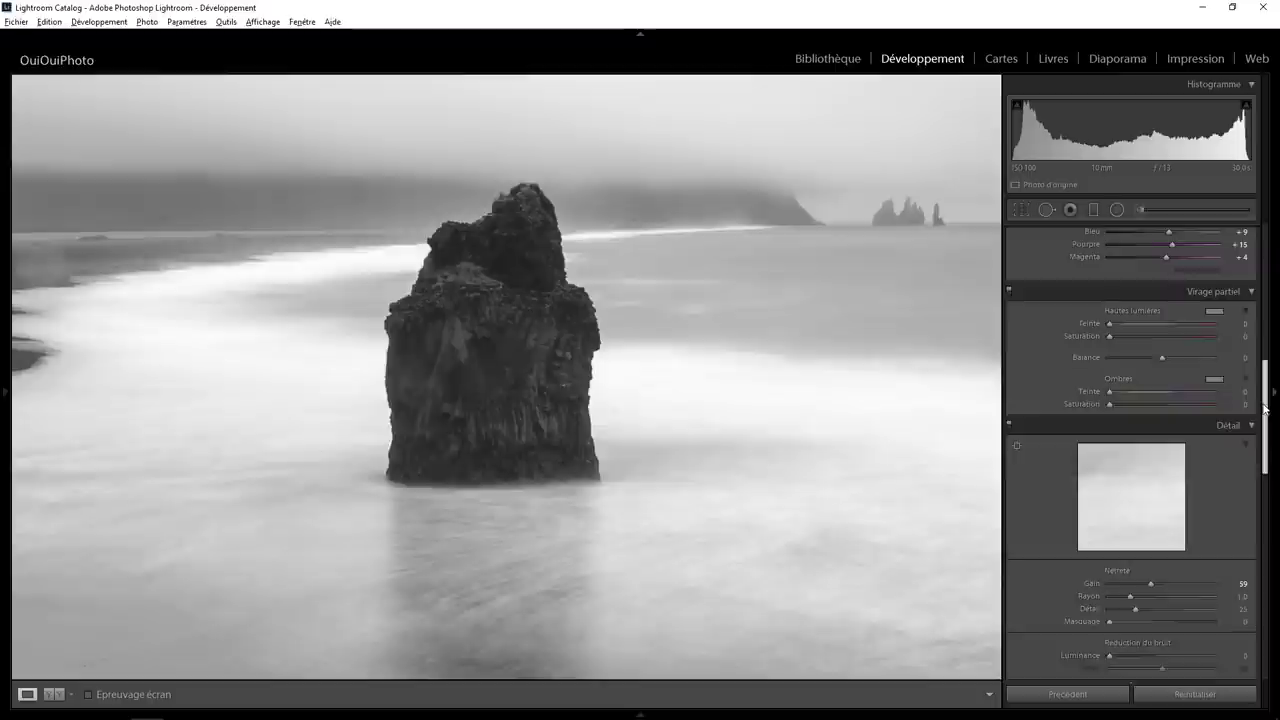
drag(1268, 458, 1268, 384)
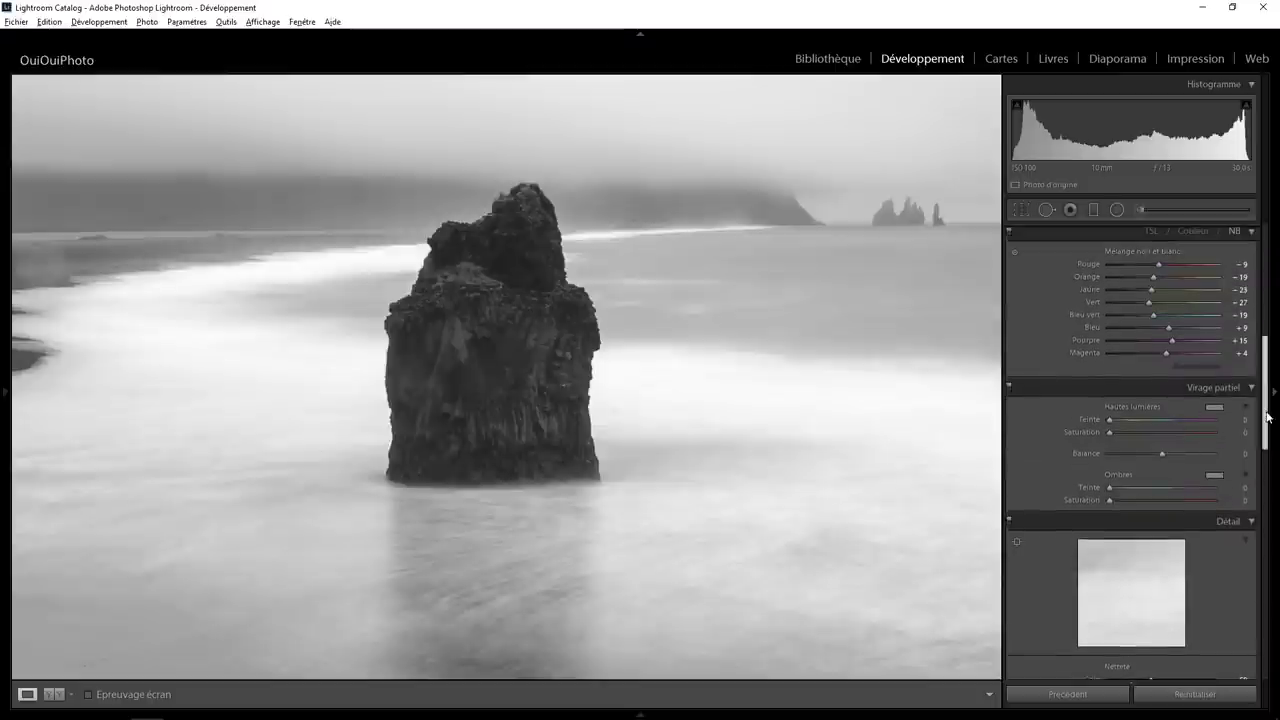
Step: Return to the full view and reset every B&W mix channel to 0, undoing once in between
scroll(1268, 418, up, 3)
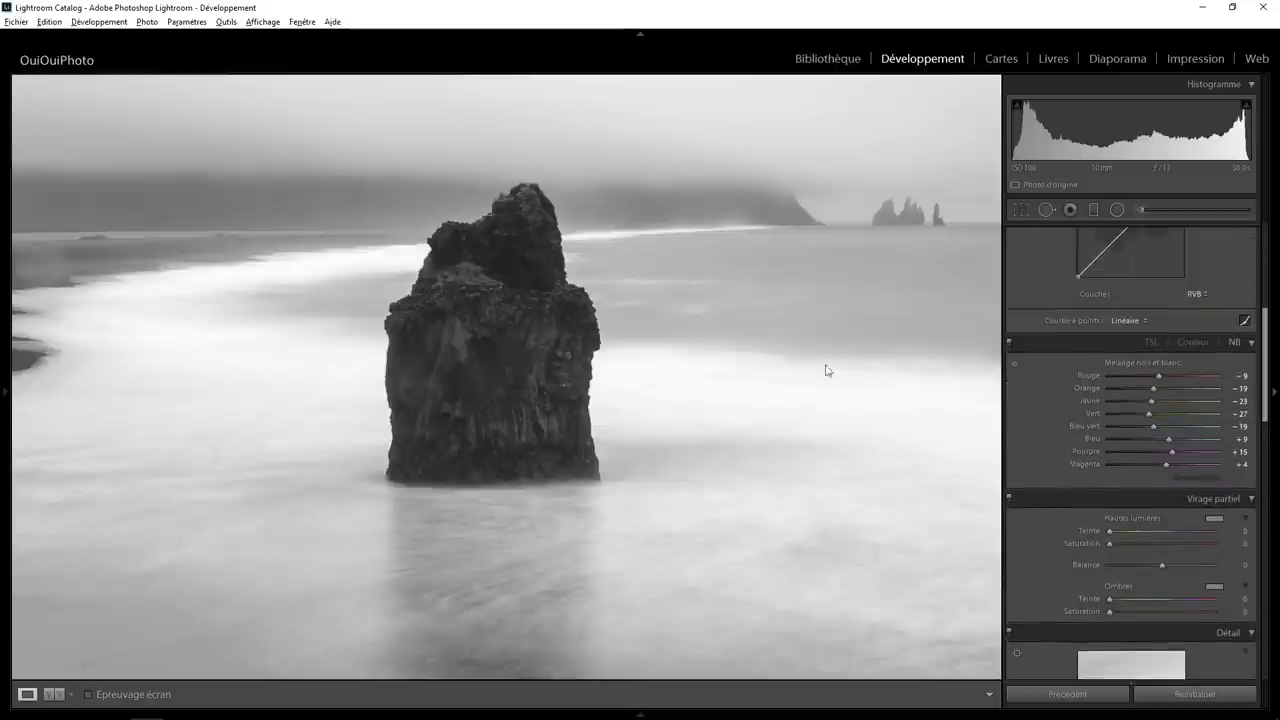
click(506, 366)
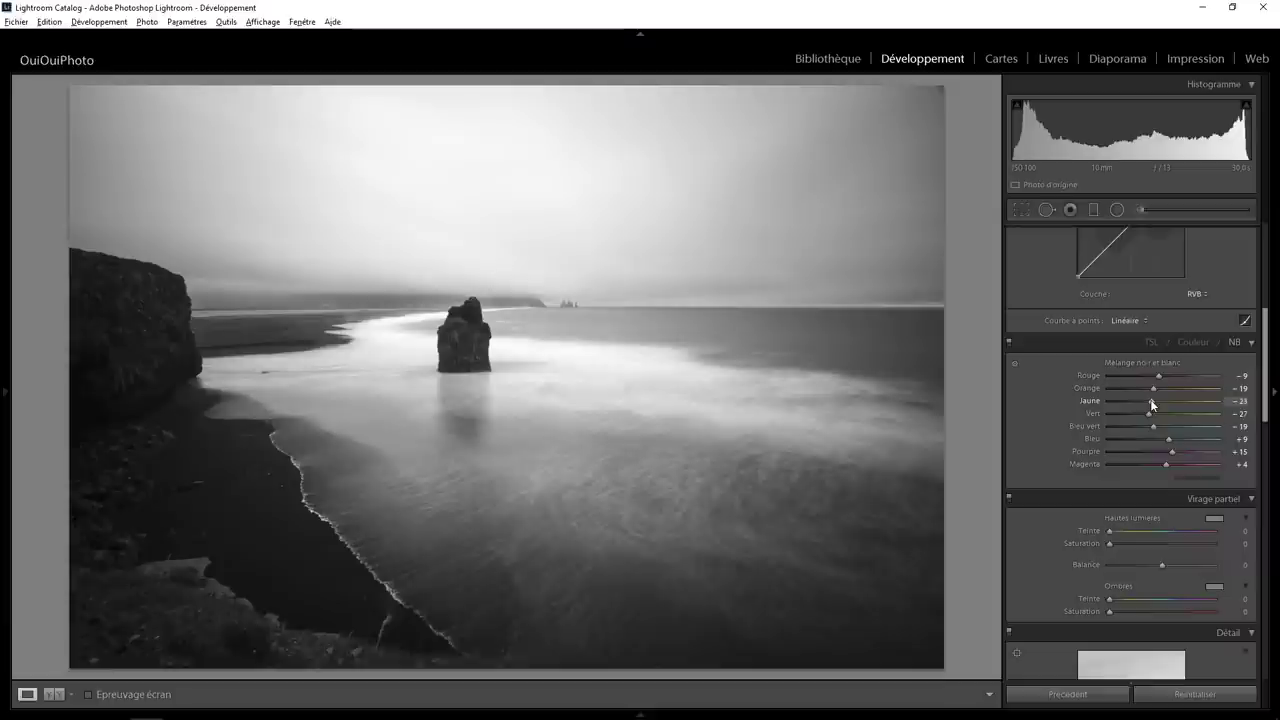
double_click(1141, 362)
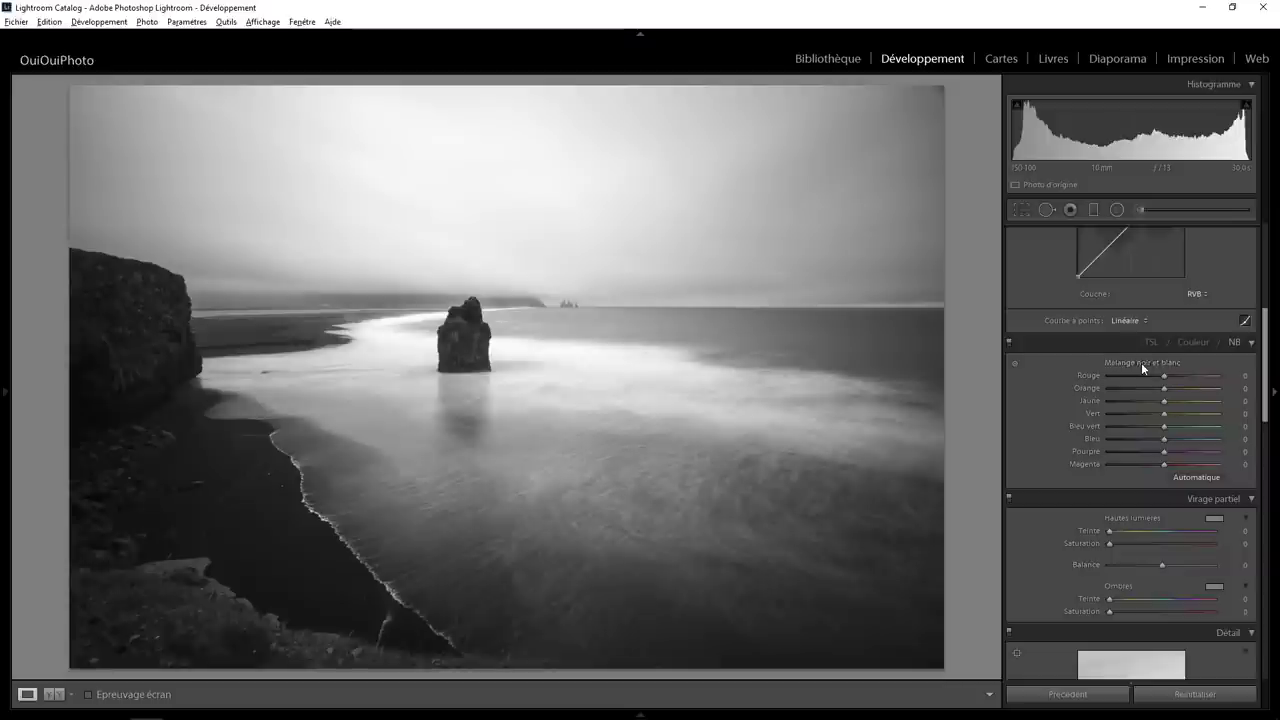
key(ctrl+z)
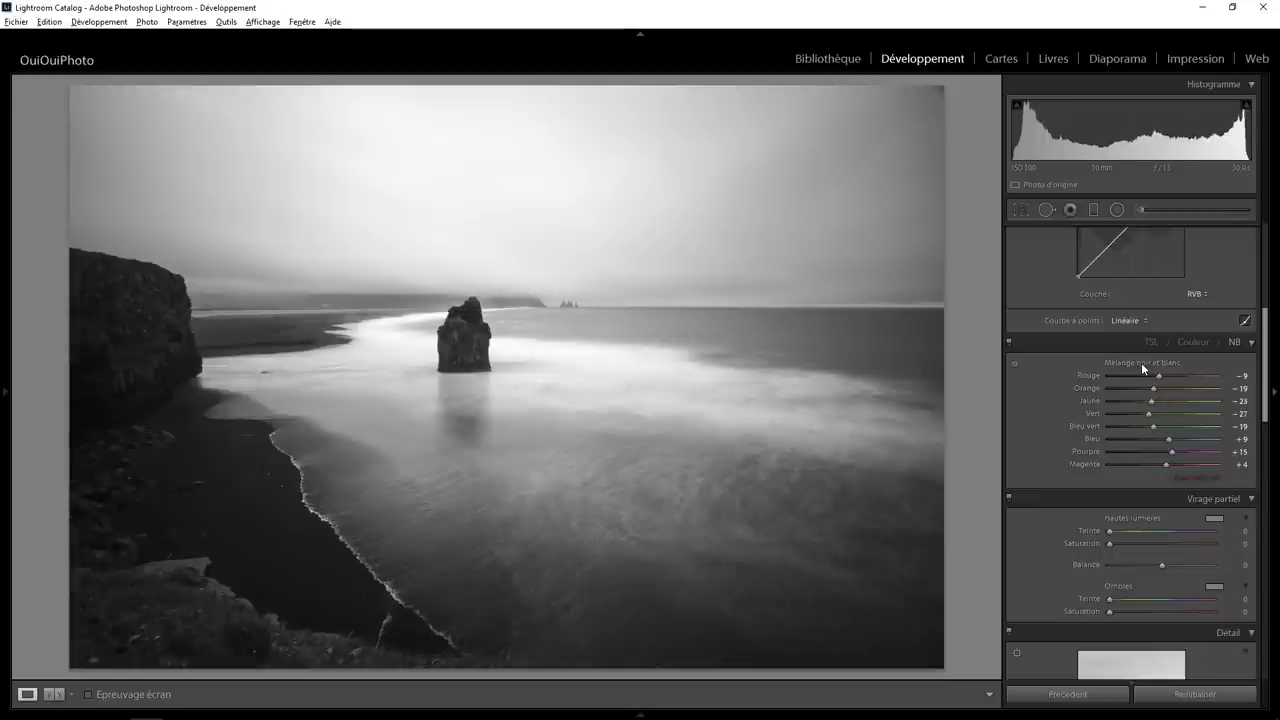
double_click(1141, 362)
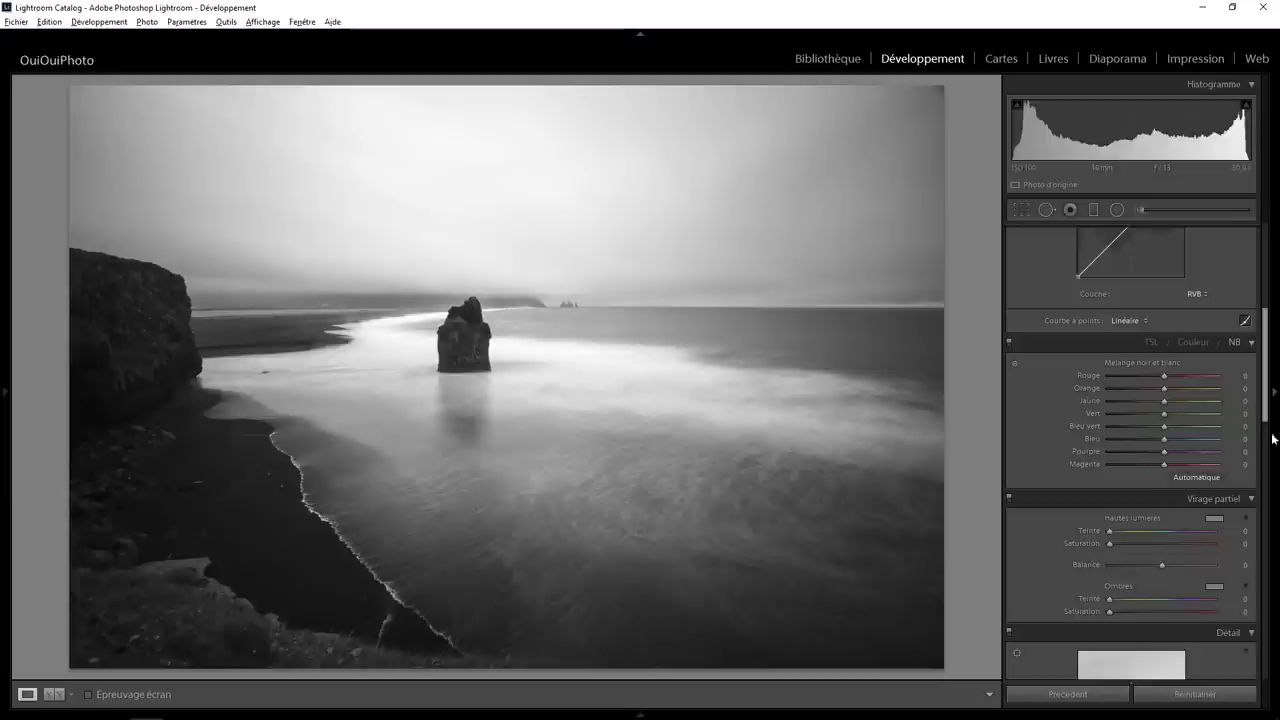
Step: Reset Clarity and Whites in the Basic panel to 0
scroll(1268, 388, up, 2)
scroll(1268, 388, up, 3)
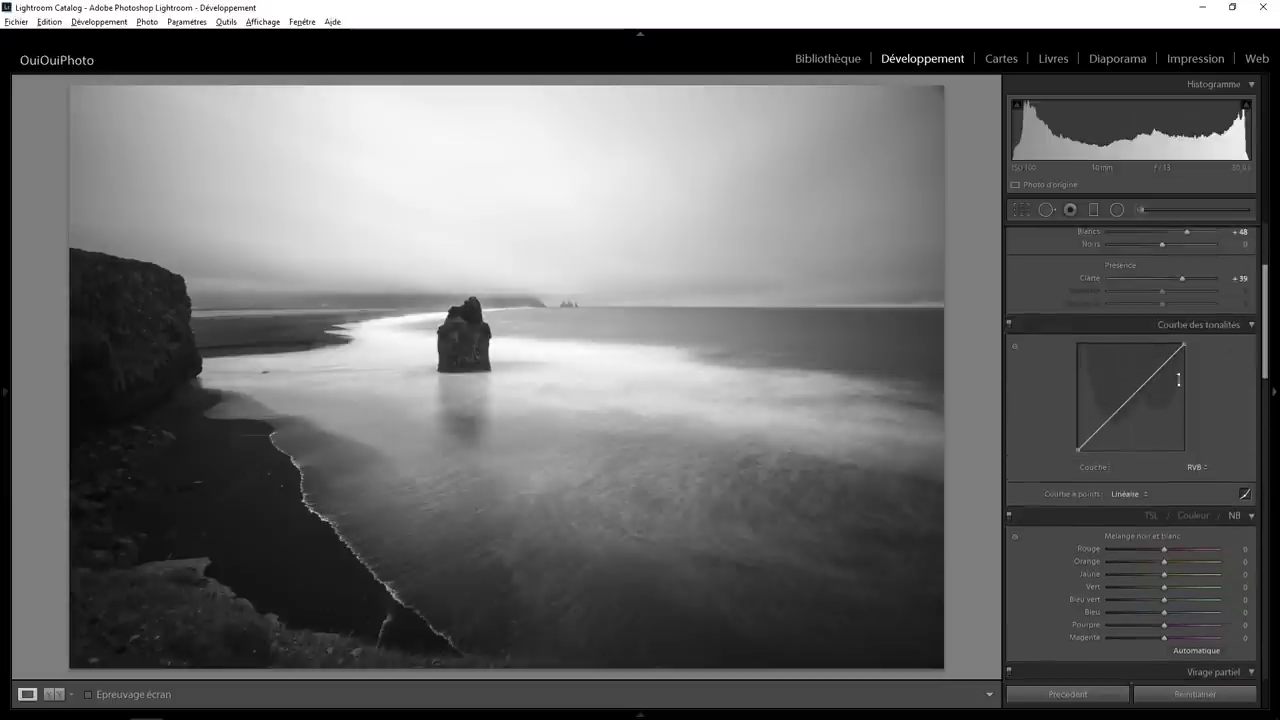
scroll(1245, 386, up, 2)
scroll(1240, 390, up, 3)
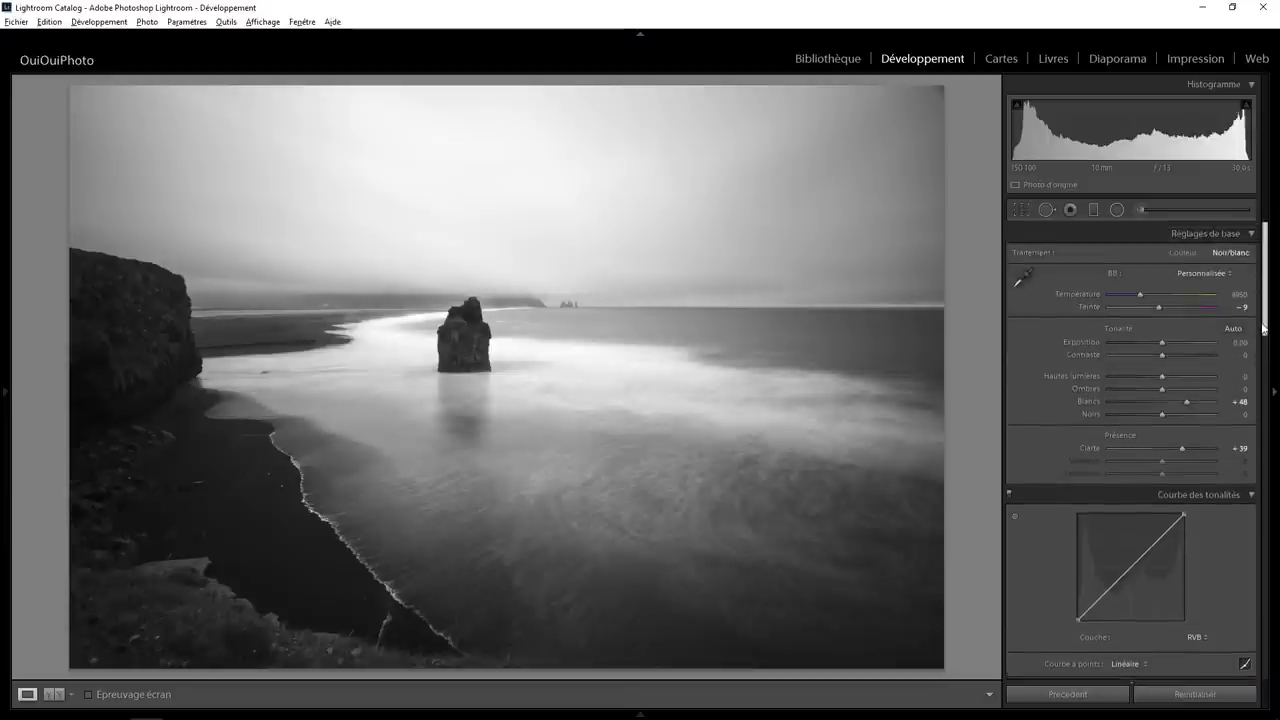
double_click(1181, 448)
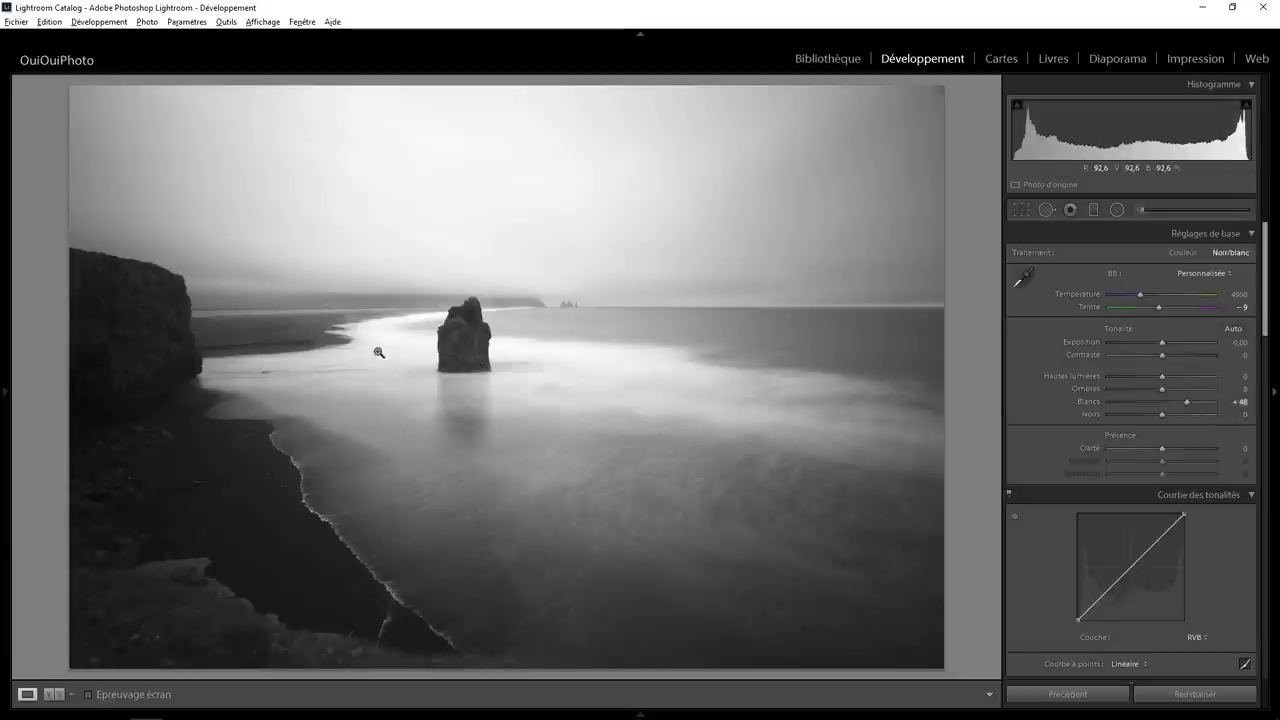
double_click(1186, 401)
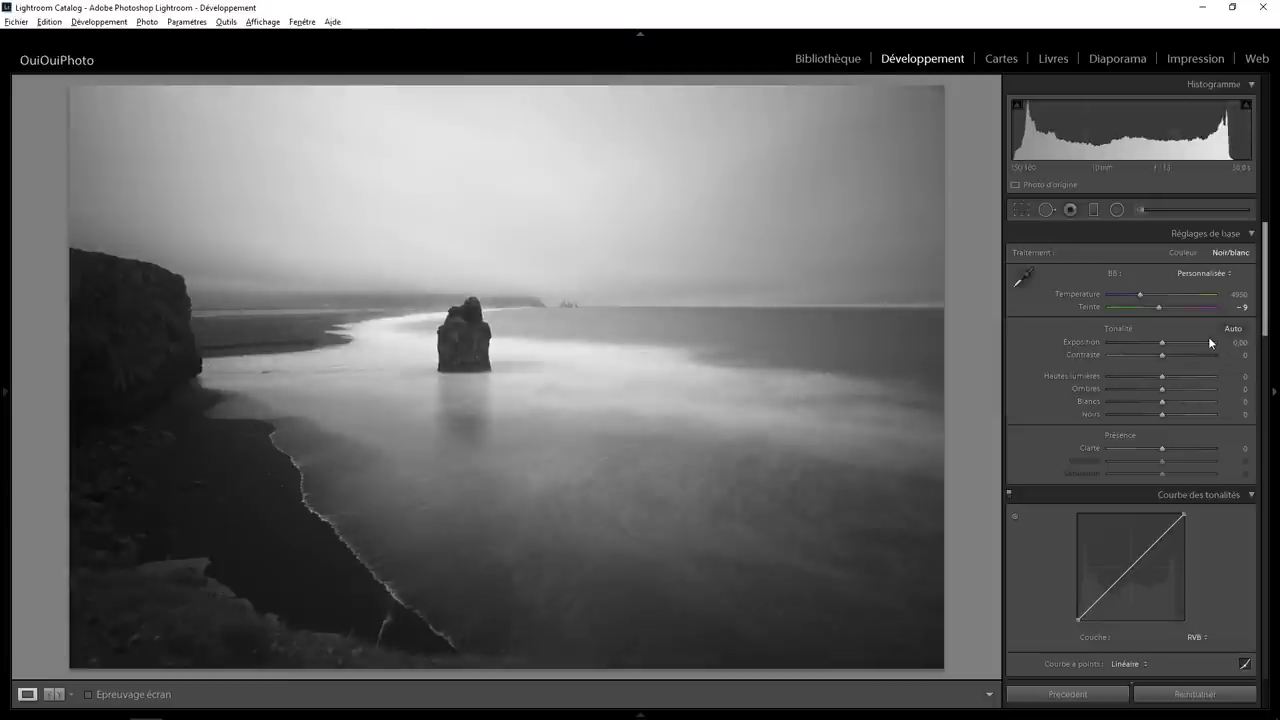
Step: Compare the colour treatment with the black-and-white edit via undo/redo, ending on black-and-white
click(1188, 253)
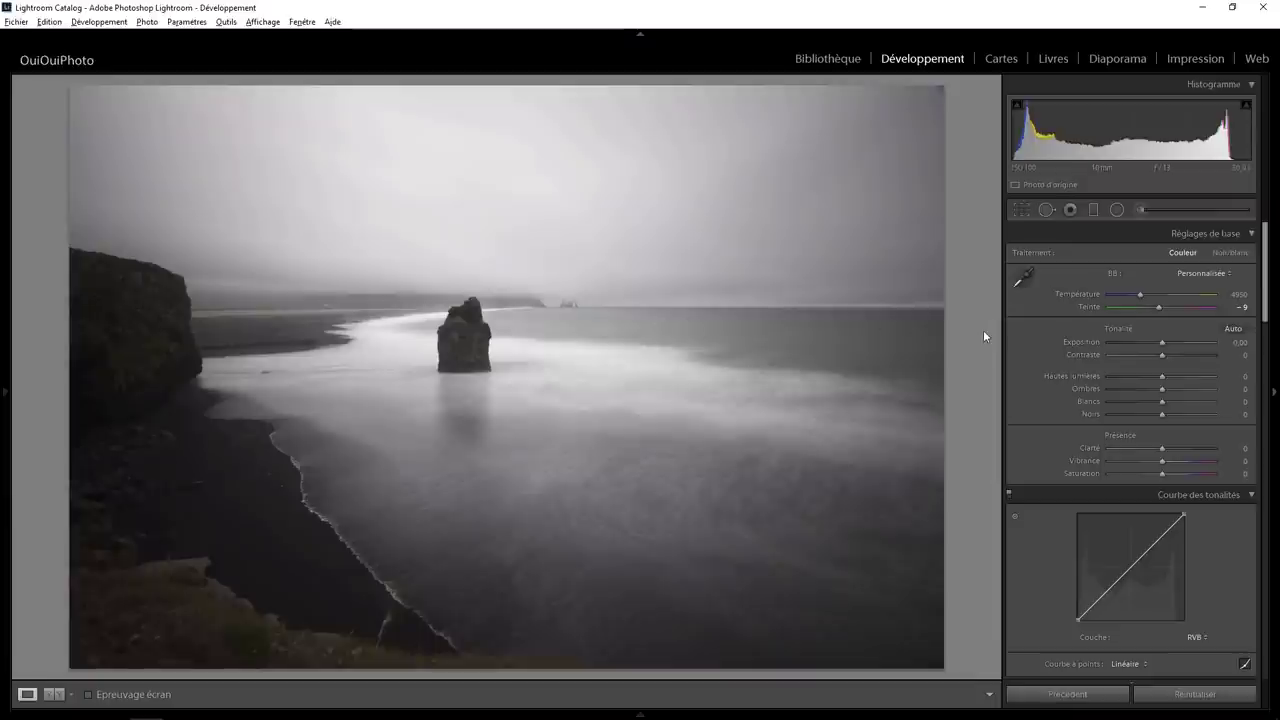
key(ctrl+z)
key(ctrl+z)
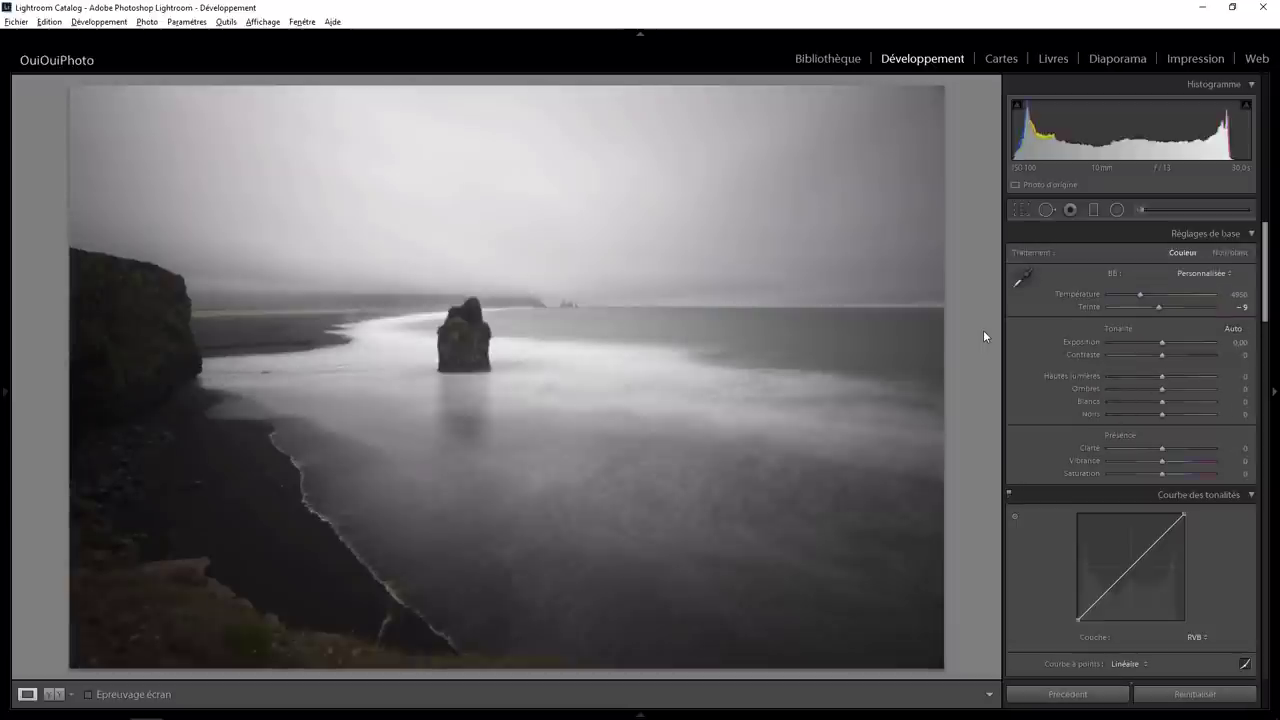
key(ctrl+y)
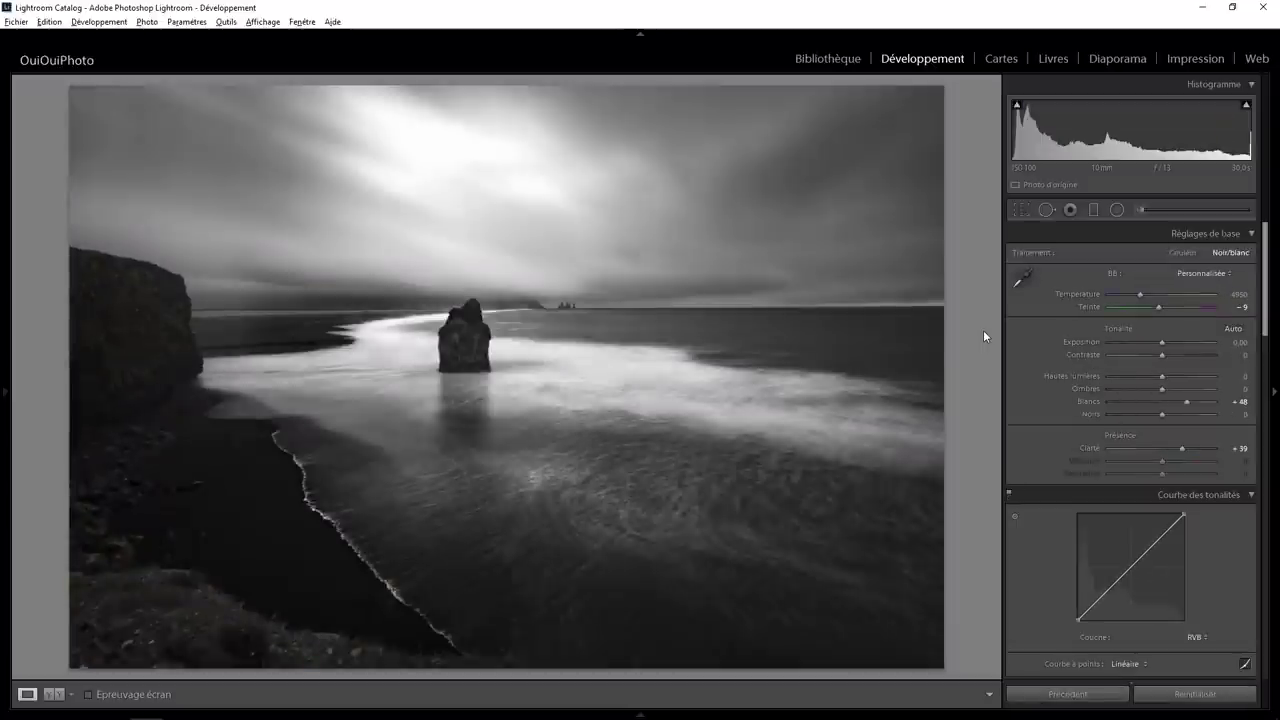
key(ctrl+z)
key(ctrl+y)
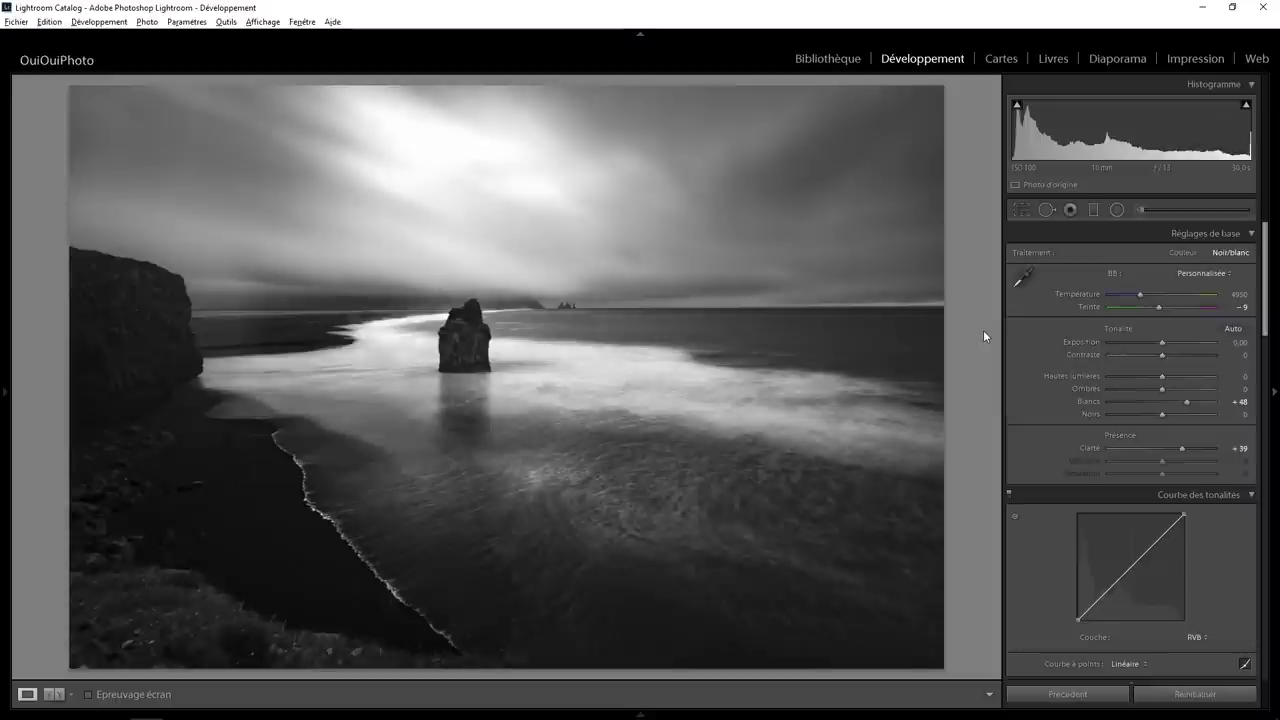
key(ctrl+z)
key(ctrl+y)
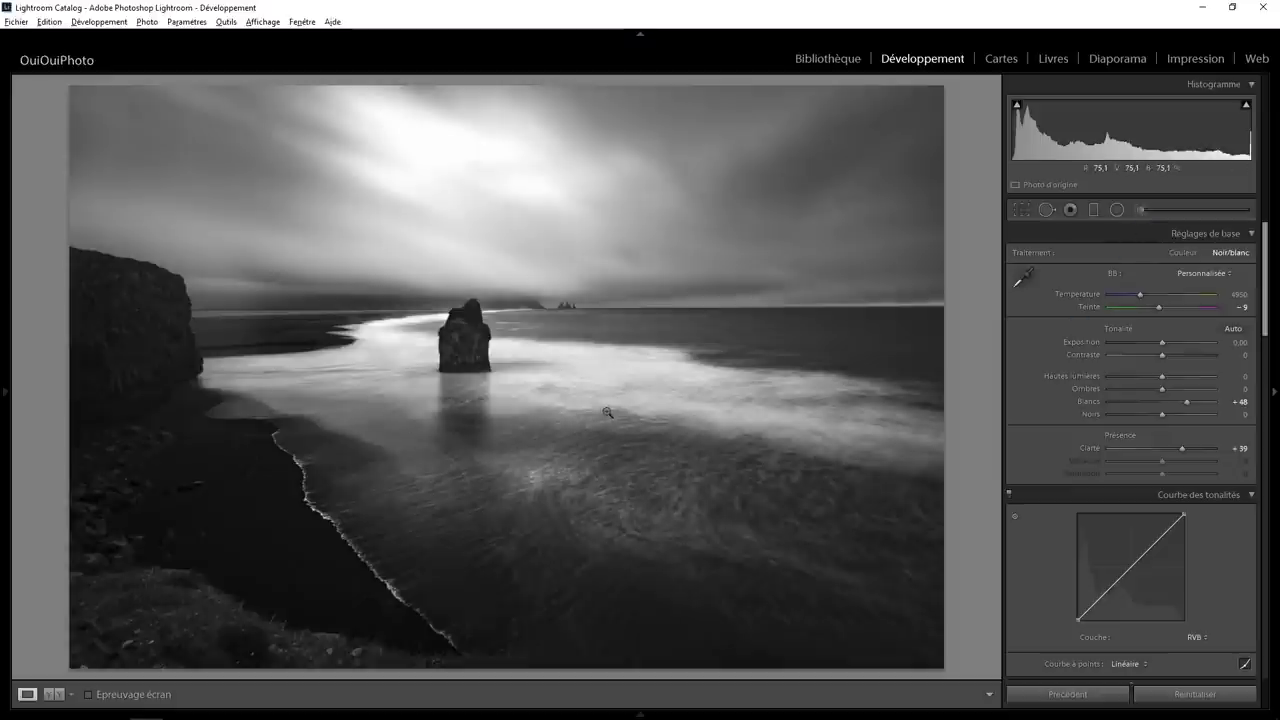
key(ctrl+shift+r)
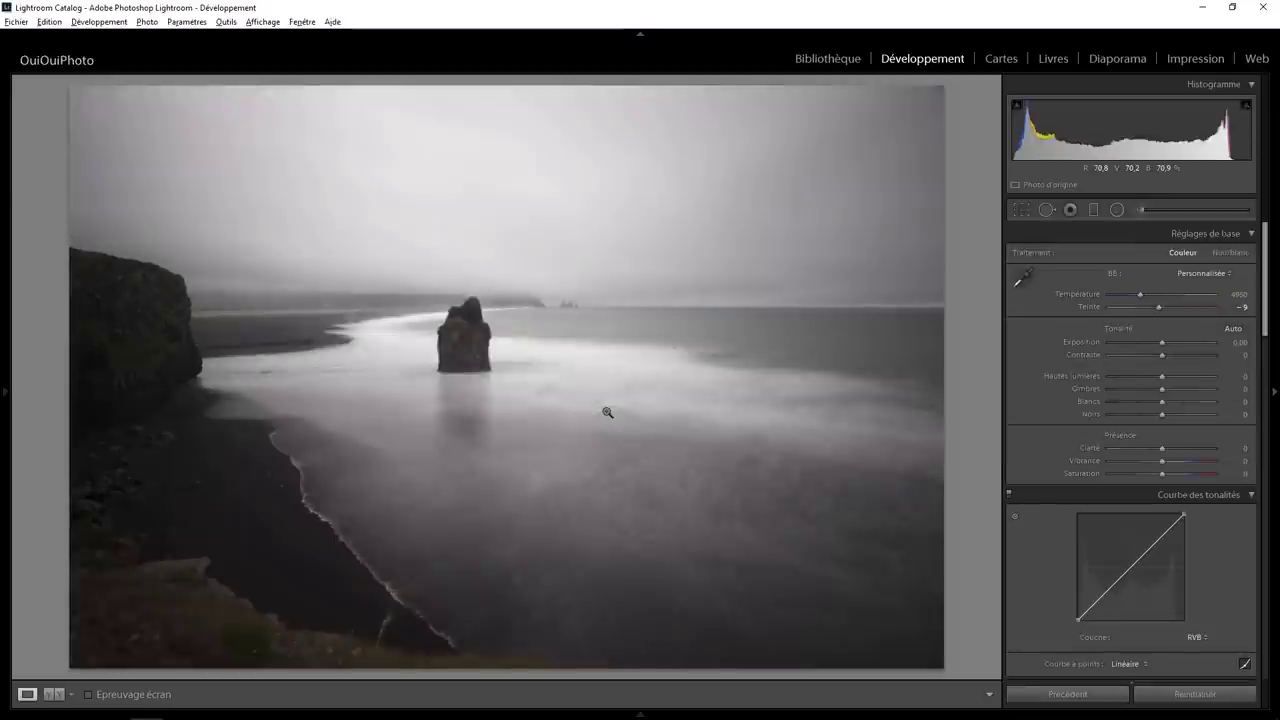
key(ctrl+z)
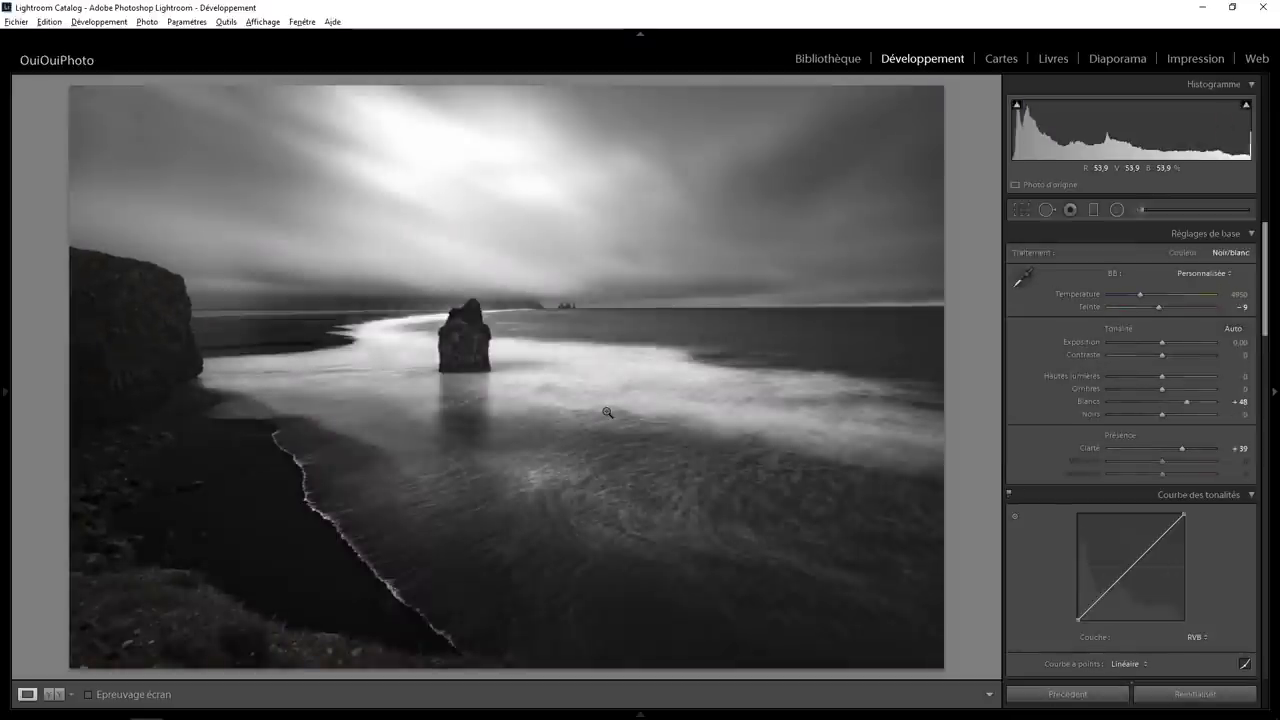
key(ctrl+y)
key(ctrl+z)
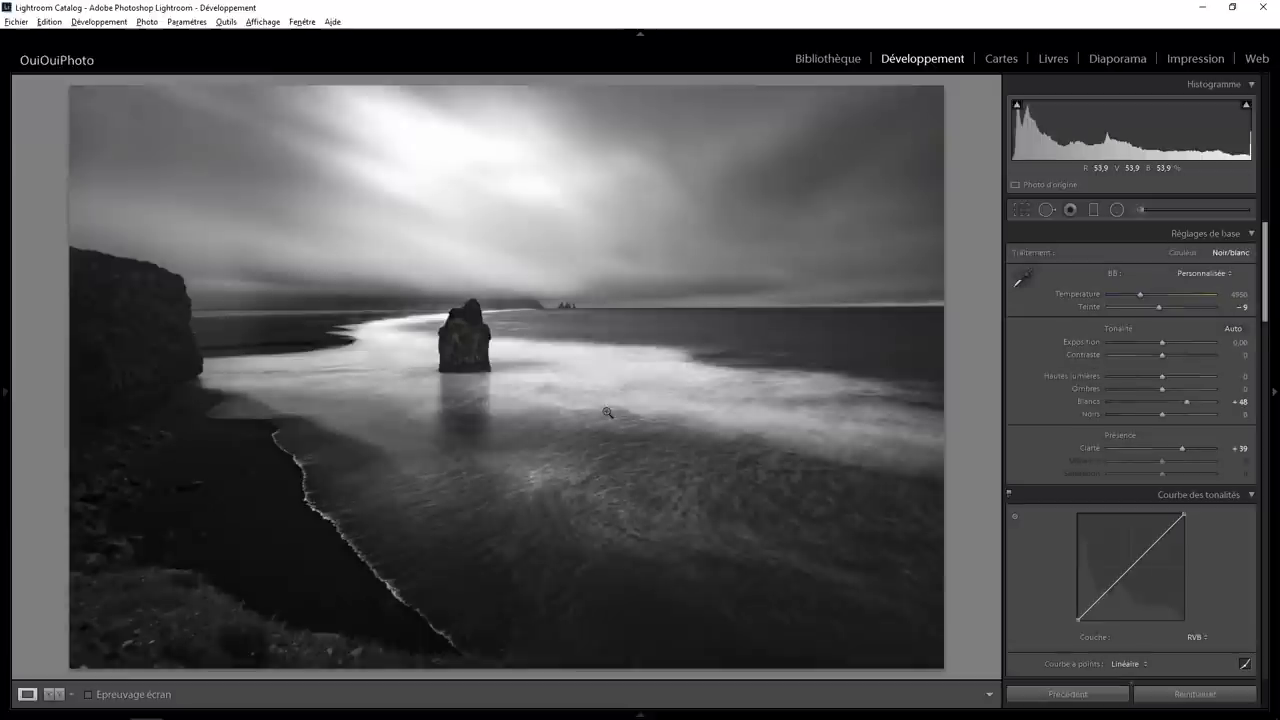